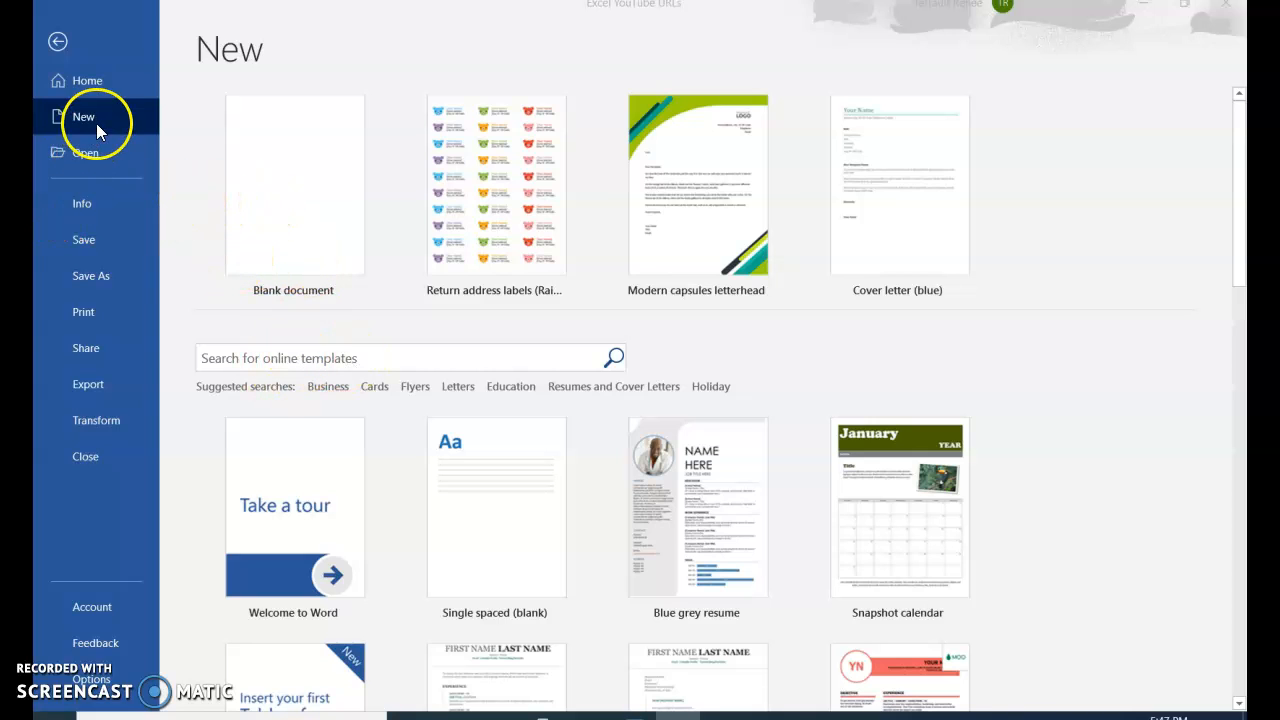
# Create a new blank document and apply the Celestial theme to it.
pyautogui.click(264, 216)
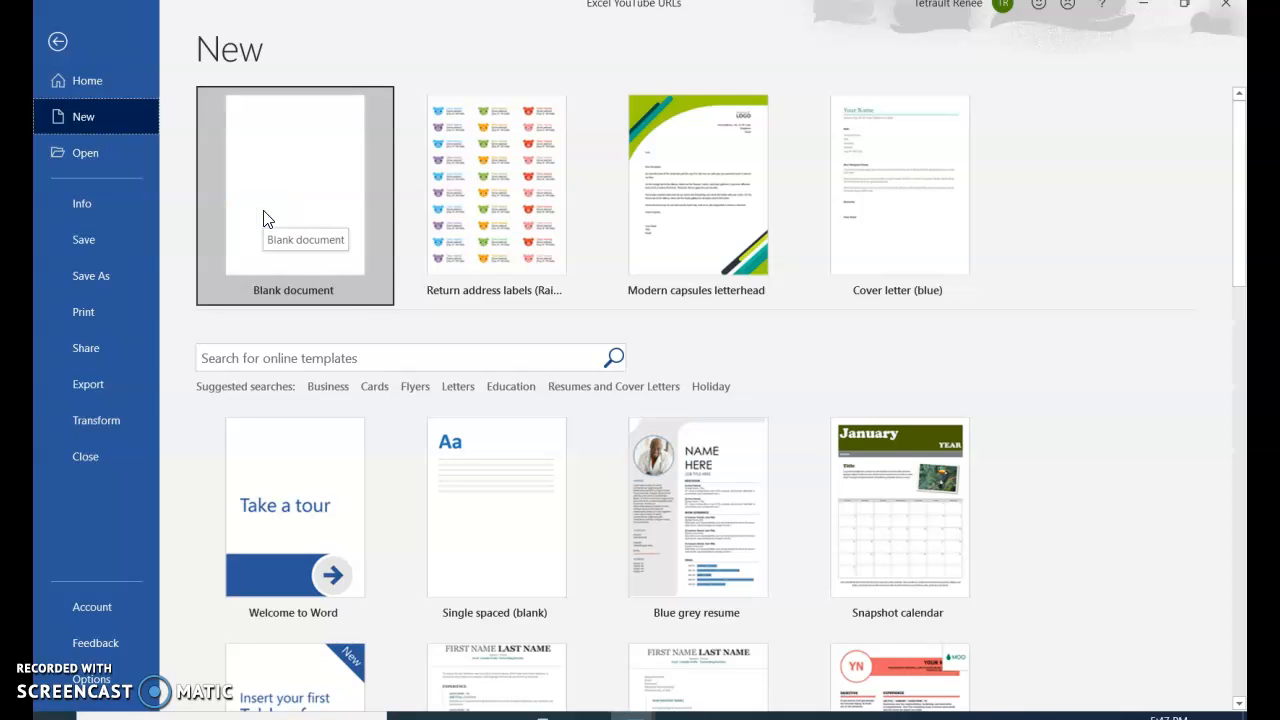
pyautogui.click(264, 211)
pyautogui.click(285, 37)
pyautogui.click(60, 88)
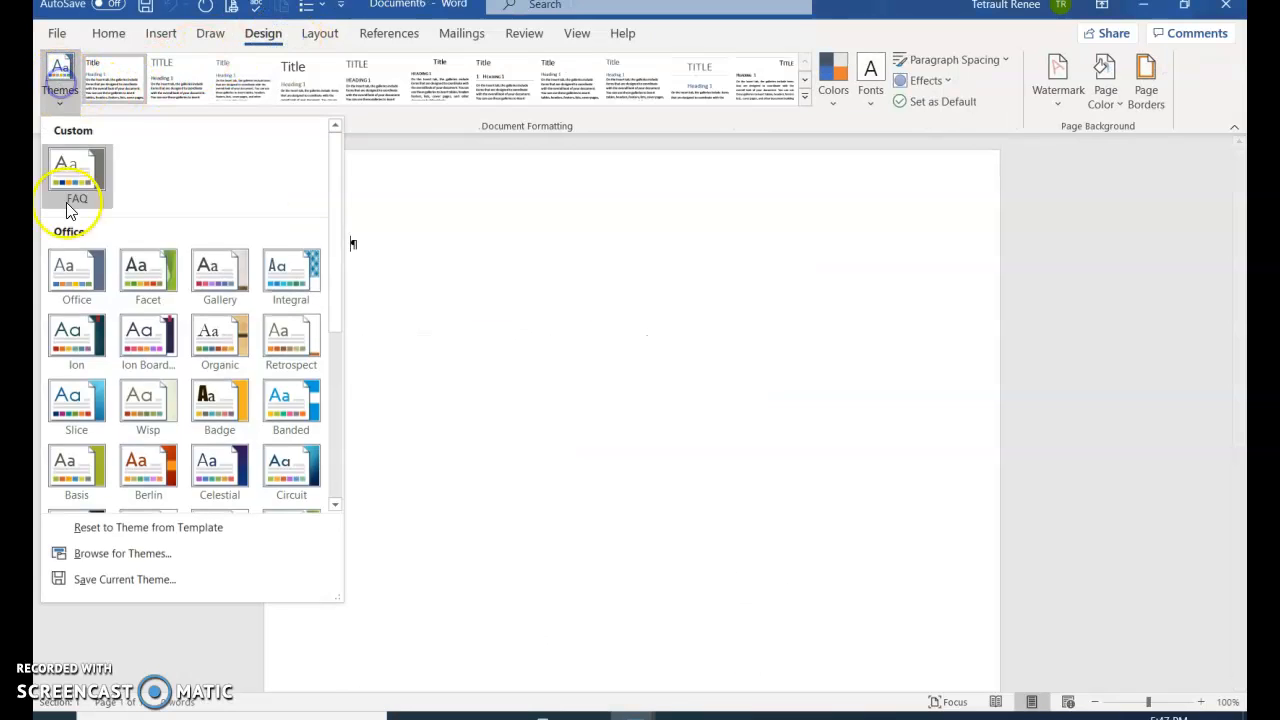
pyautogui.click(225, 467)
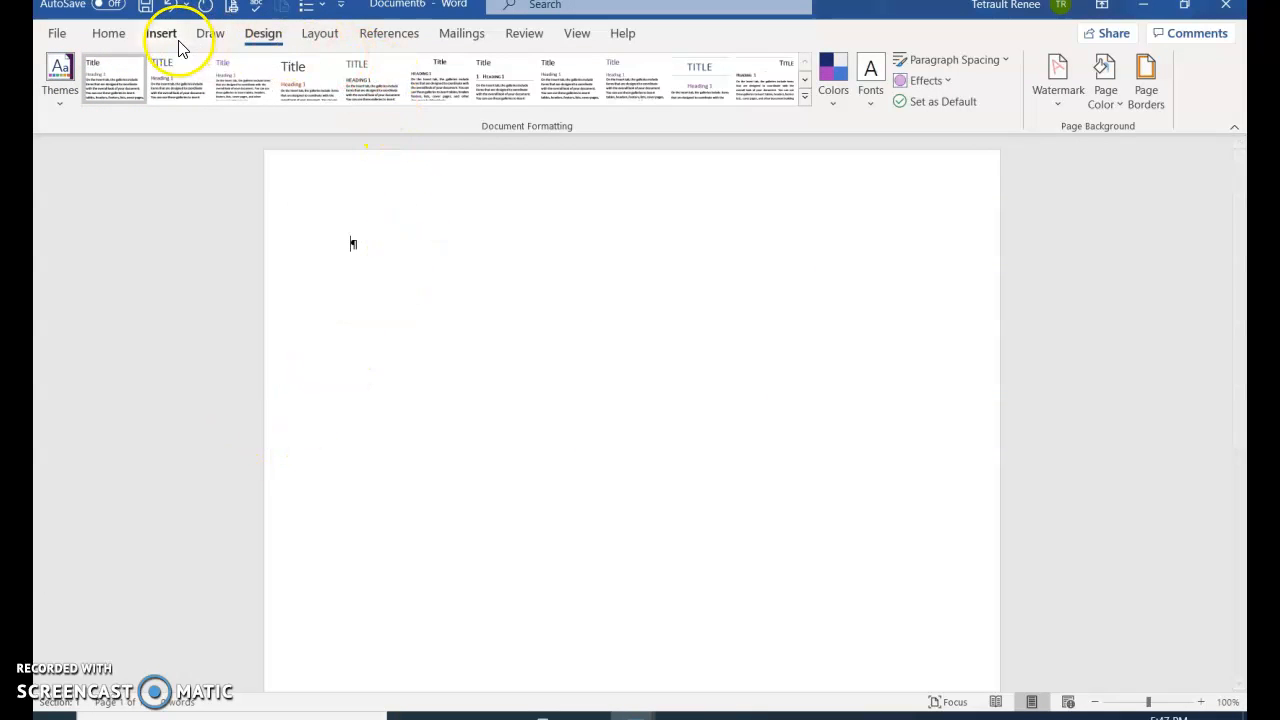
# Open the PowerPoint file Support_WD_8-10 from the VW folder and copy its slide in Slide Sorter view.
pyautogui.moveTo(590, 710)
pyautogui.click(586, 630)
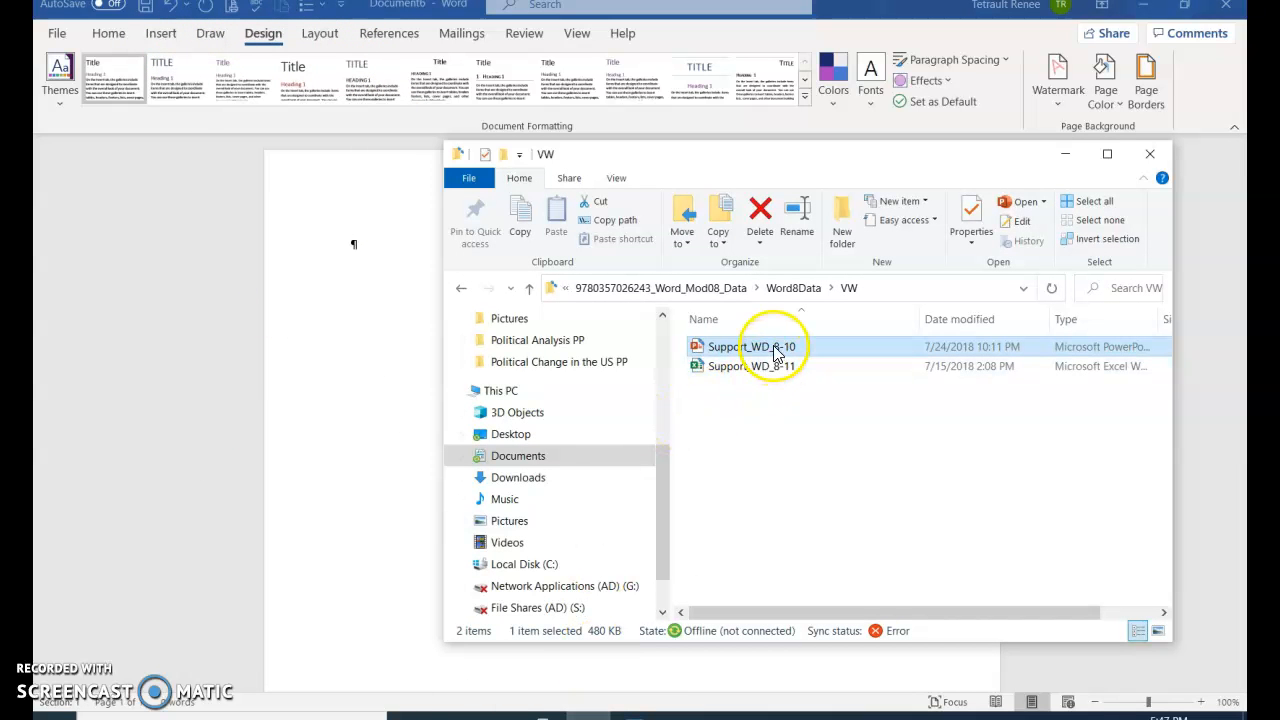
pyautogui.doubleClick(777, 350)
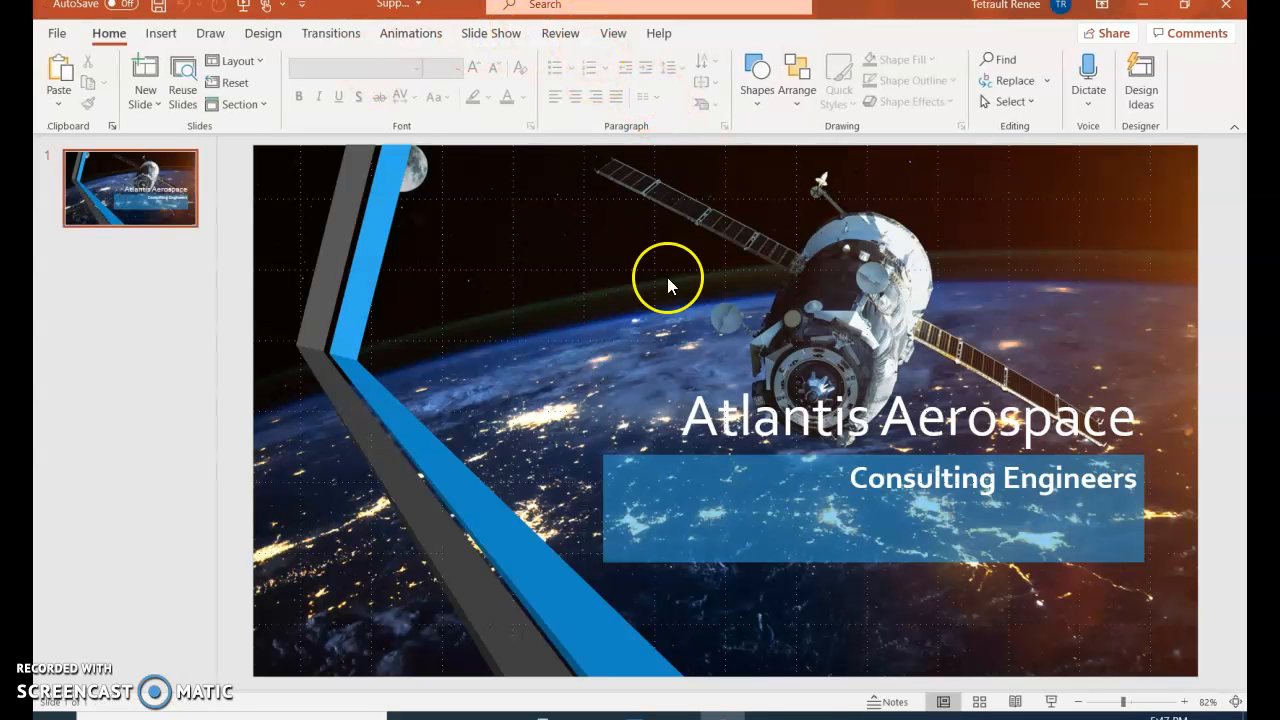
pyautogui.click(613, 36)
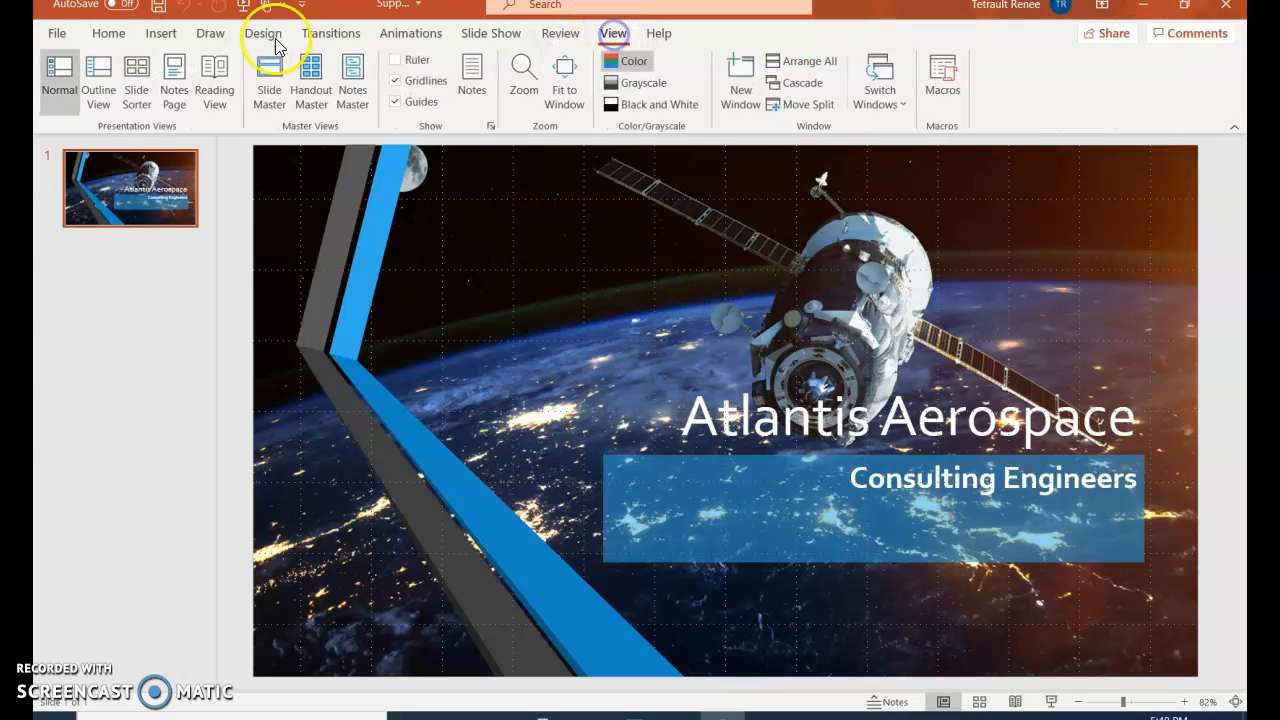
pyautogui.click(137, 80)
pyautogui.click(109, 33)
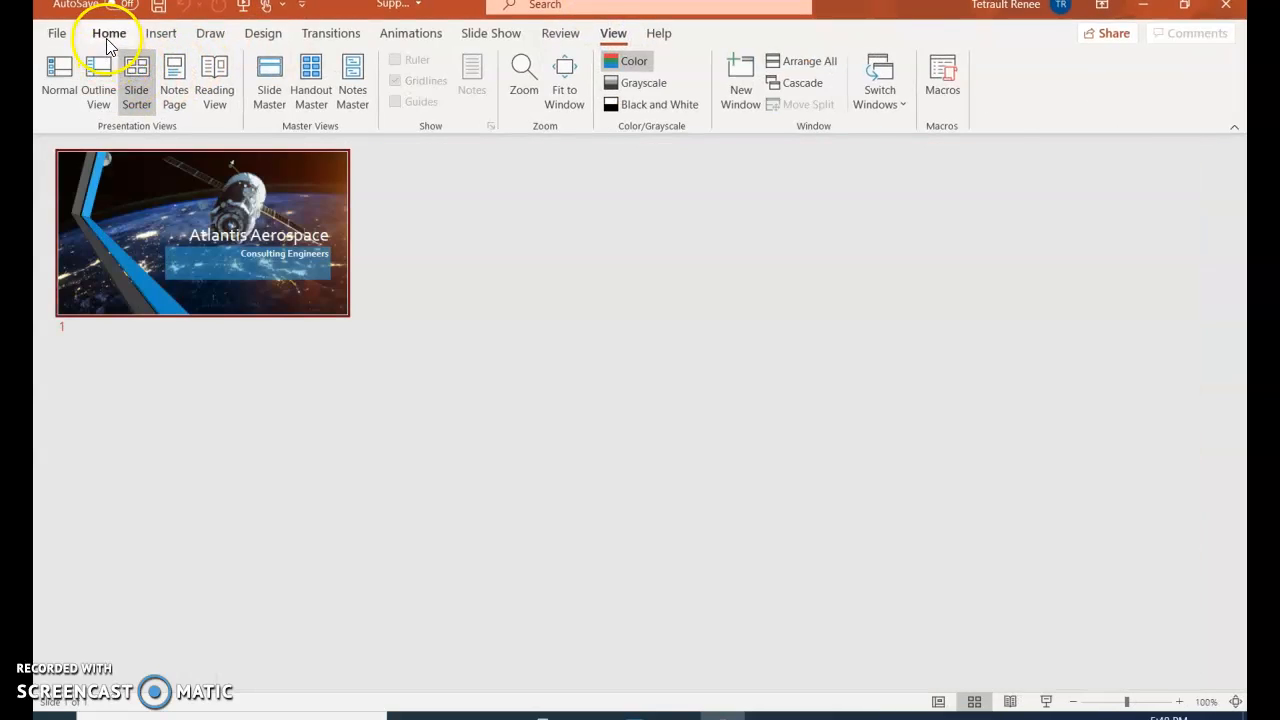
pyautogui.click(90, 87)
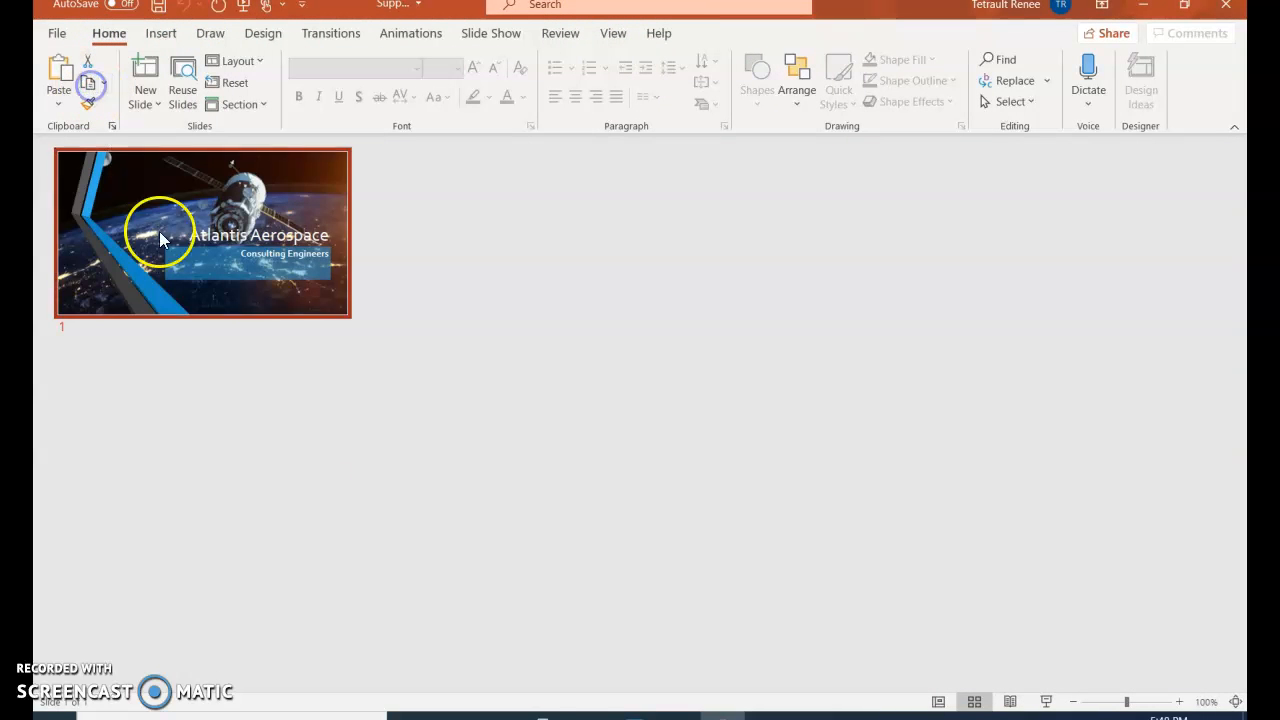
# Switch to the new blank Word document and paste the copied slide as an unlinked Microsoft PowerPoint Slide Object.
pyautogui.moveTo(632, 716)
pyautogui.click(963, 651)
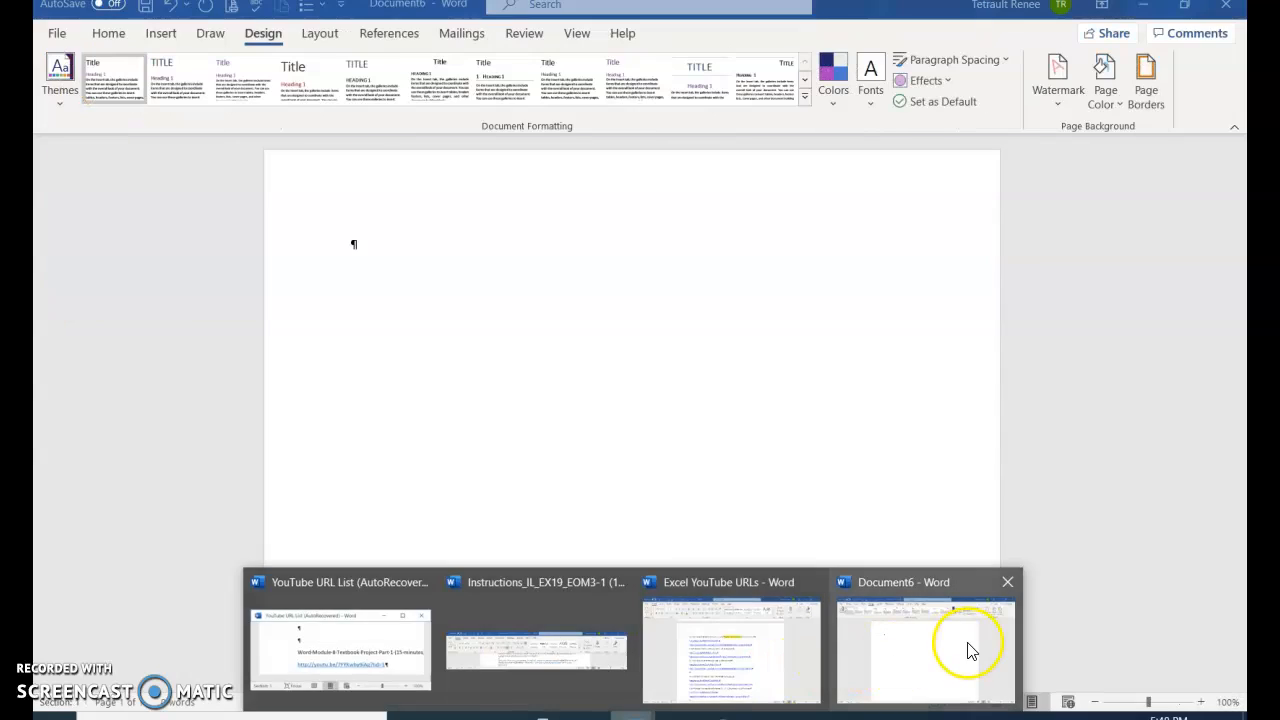
pyautogui.click(111, 36)
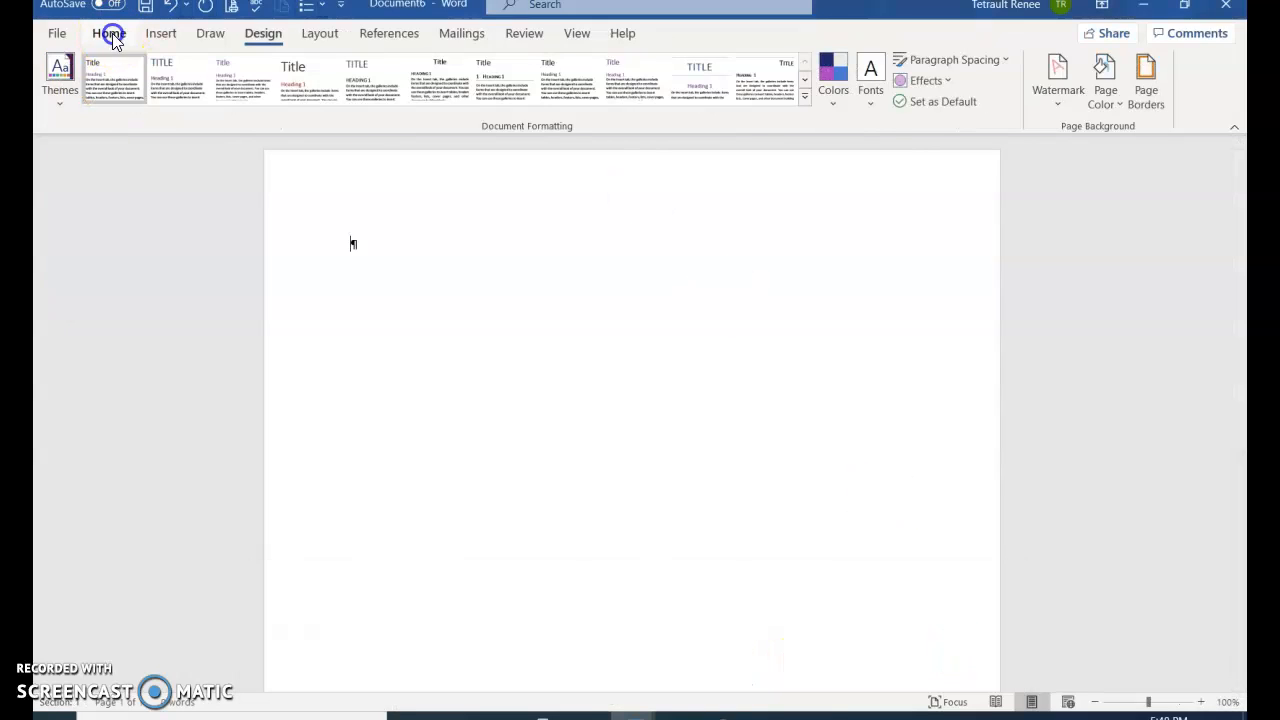
pyautogui.click(60, 85)
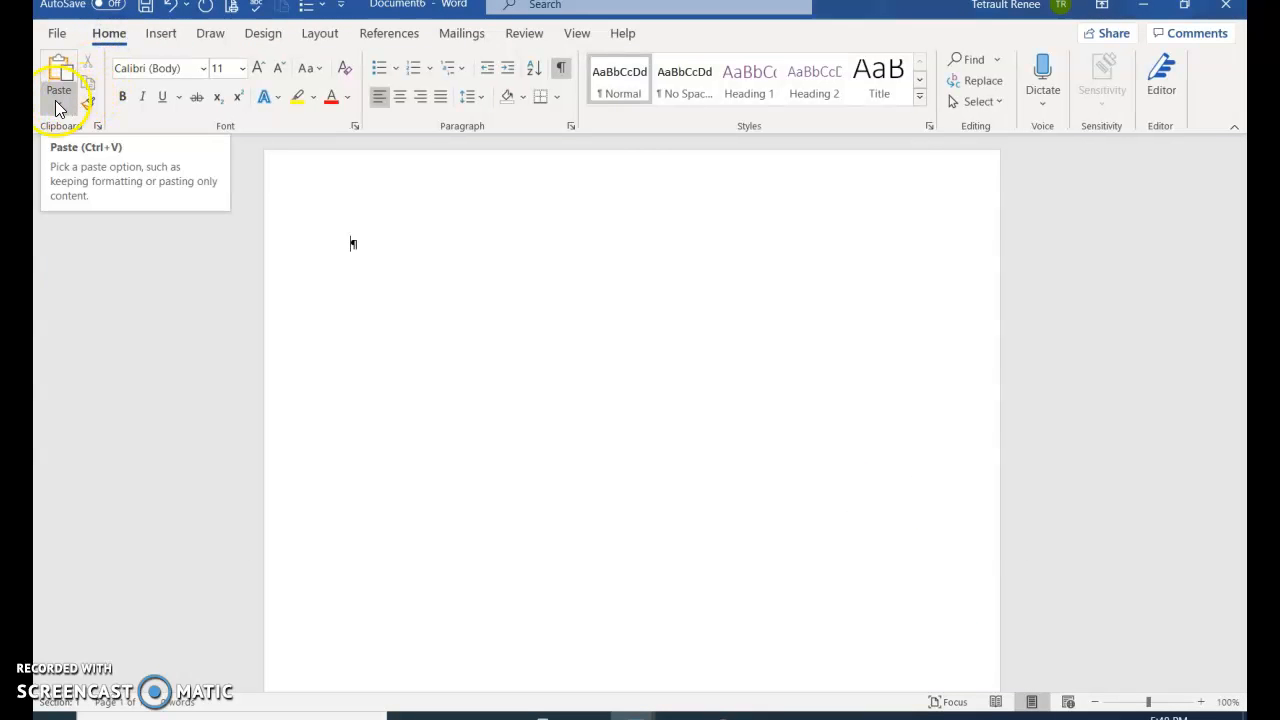
pyautogui.click(57, 105)
pyautogui.click(88, 186)
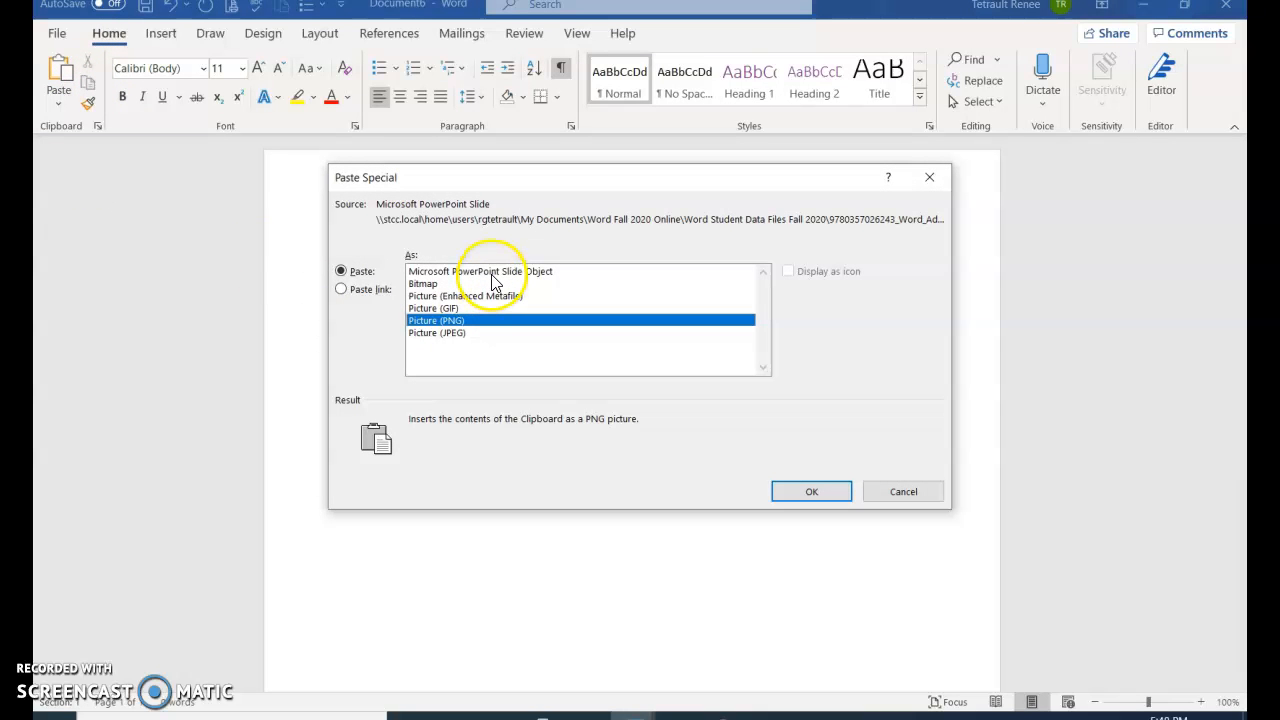
pyautogui.click(493, 275)
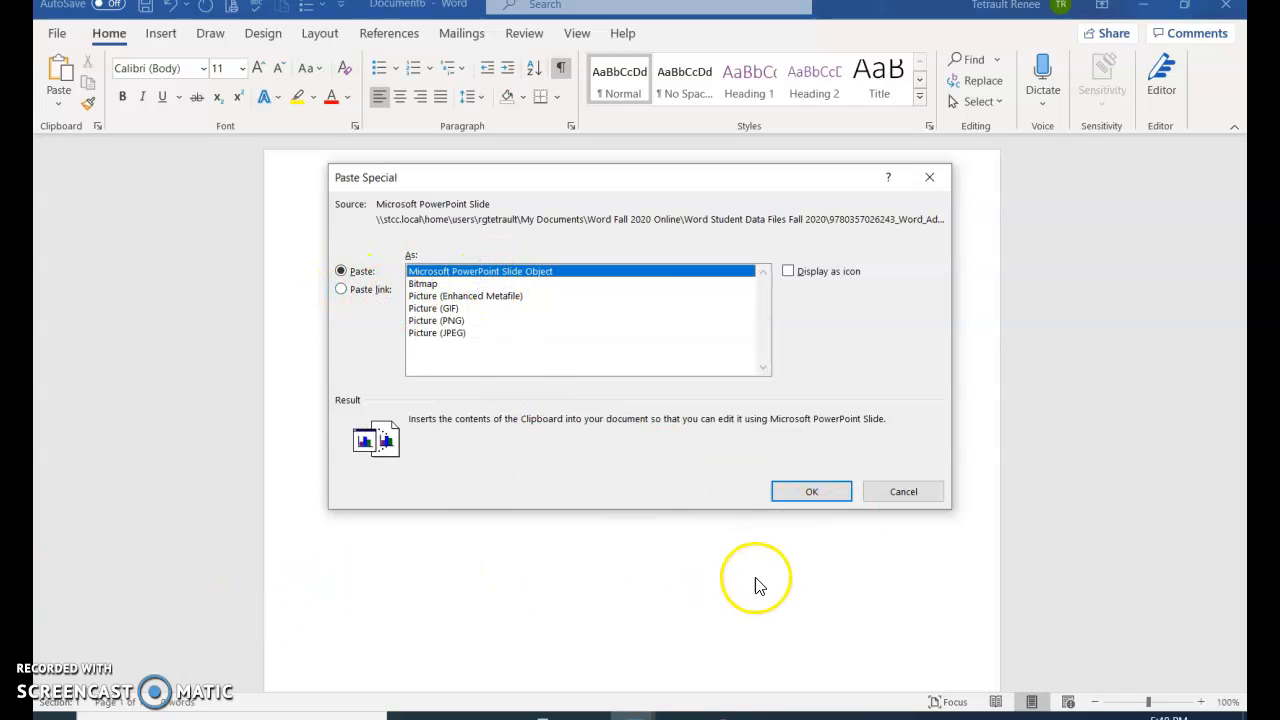
pyautogui.click(812, 491)
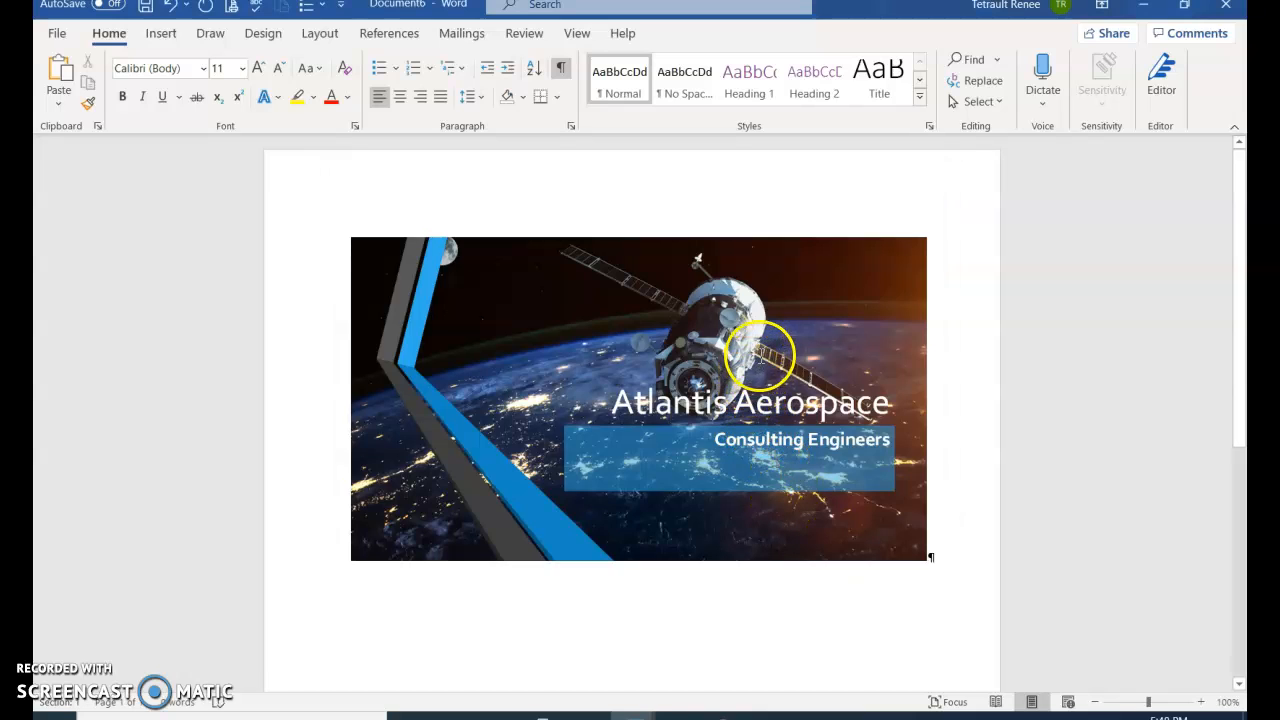
# Open the embedded slide for editing and add the author's full name on a new line below Consulting Engineers.
pyautogui.doubleClick(760, 348)
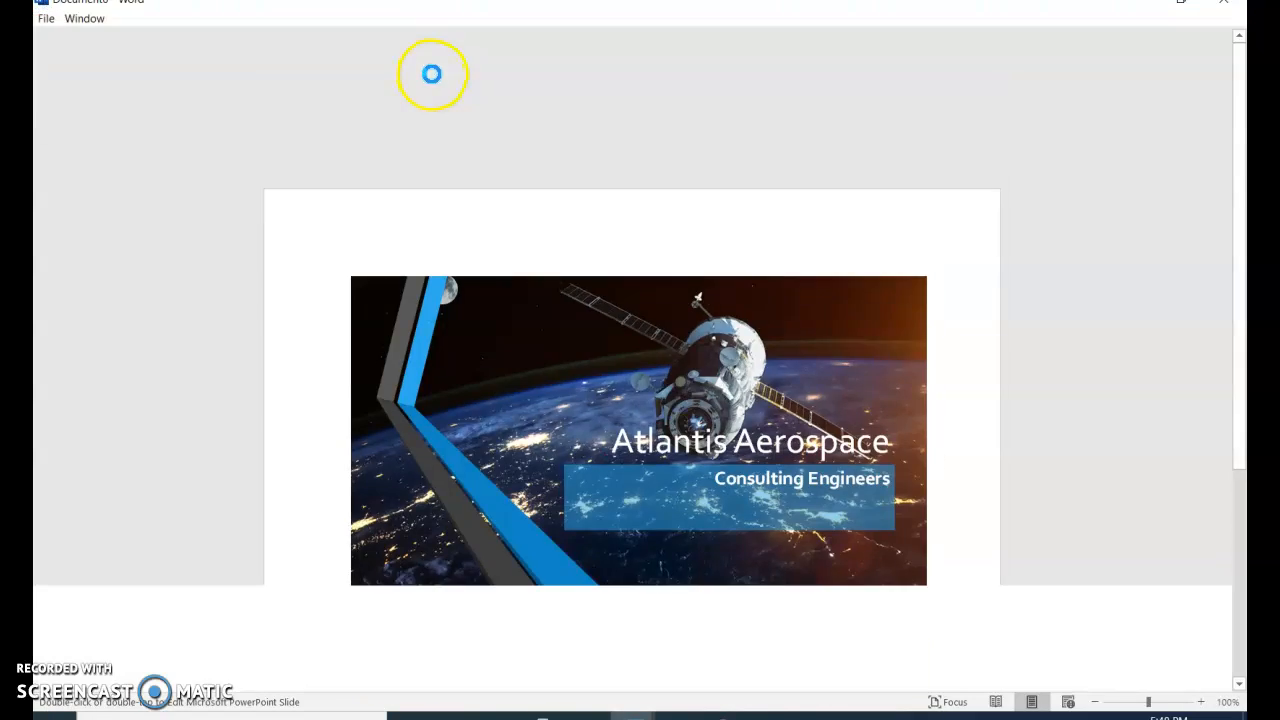
pyautogui.click(877, 481)
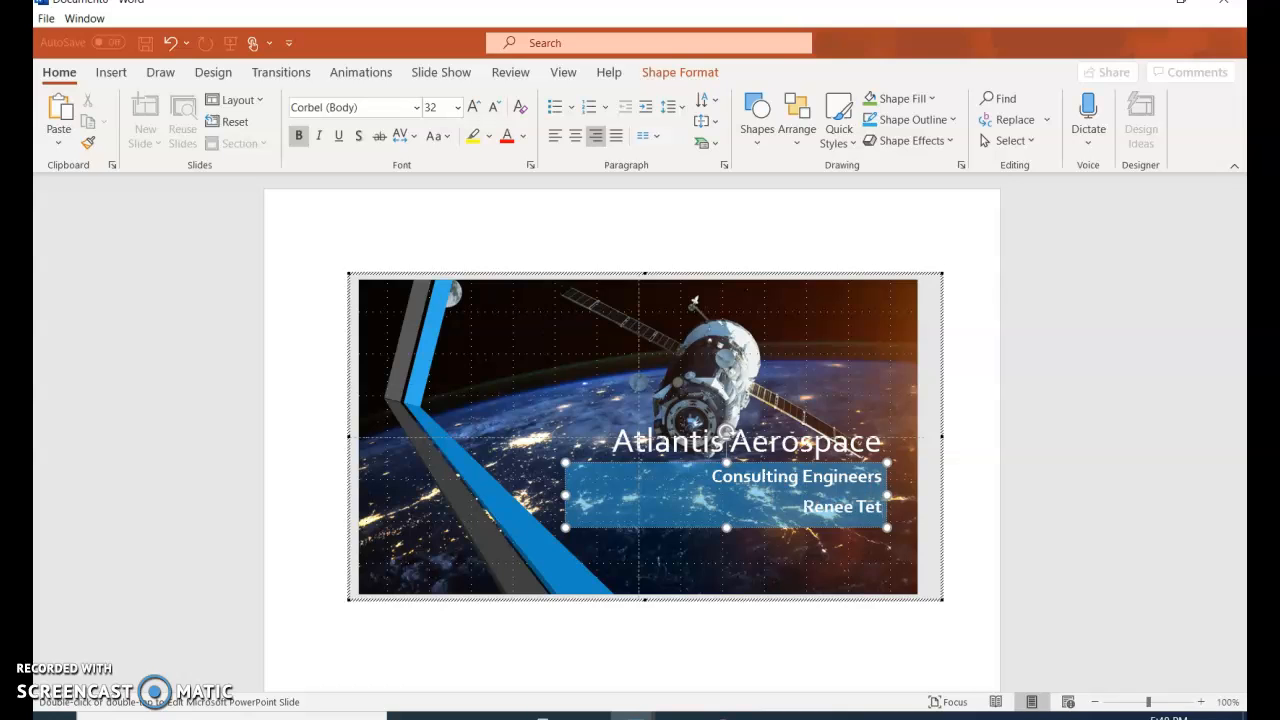
pyautogui.click(628, 651)
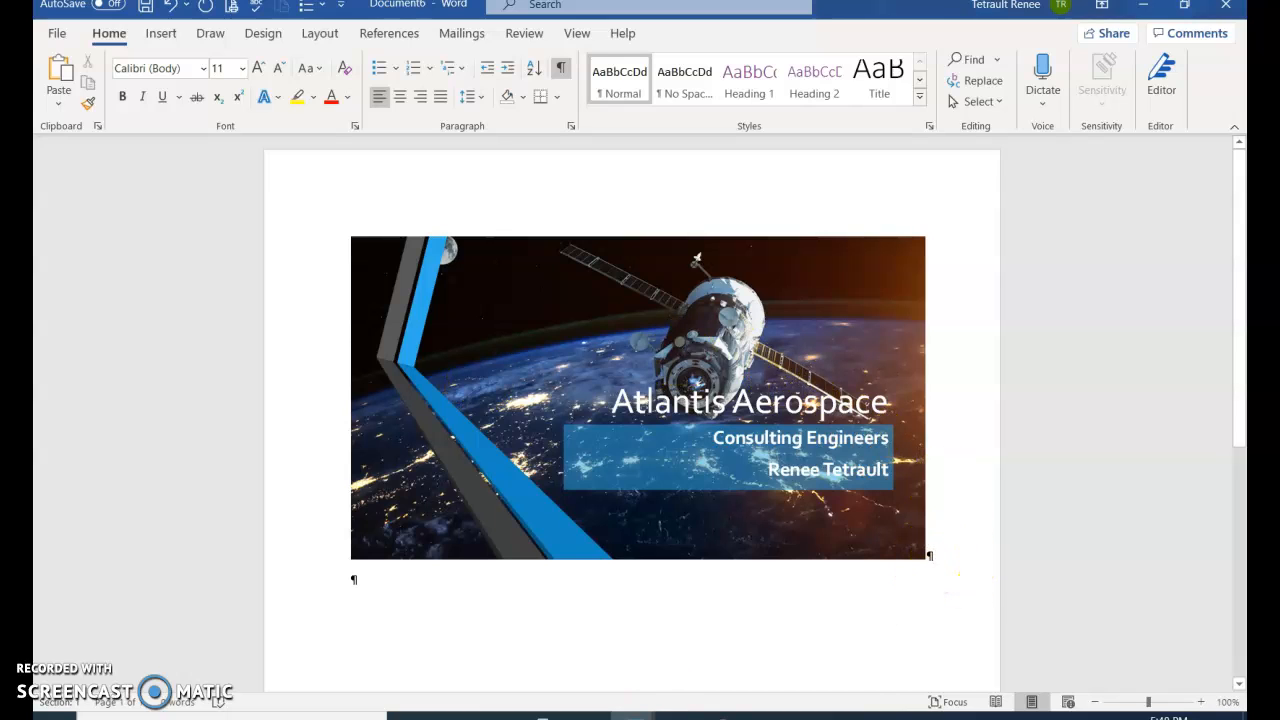
# Below the slide, enter "The worksheet and pie chart shown below breaks down hours billed from September 1 to October 31 by our consulting engineers.".
pyautogui.click(678, 717)
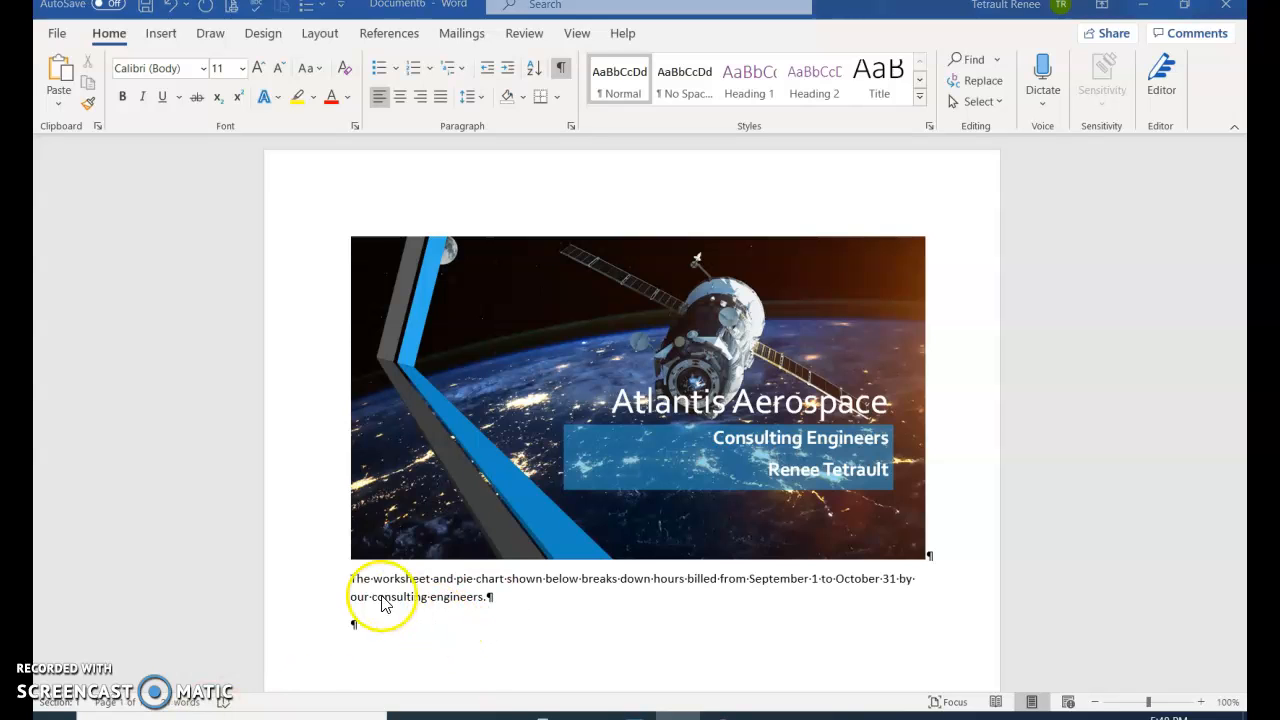
pyautogui.click(359, 617)
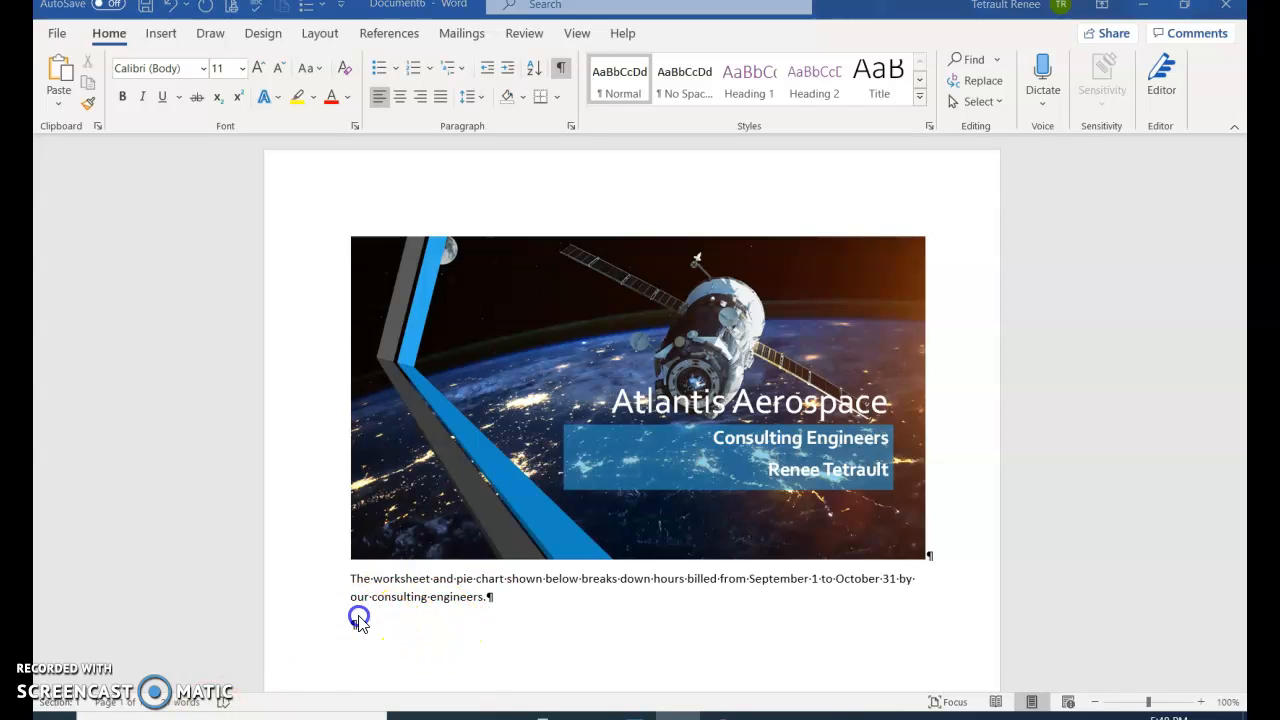
# Embed the Excel file Support_WD_8-11 from the VW folder as an unlinked object in the empty paragraph below the text.
pyautogui.click(156, 33)
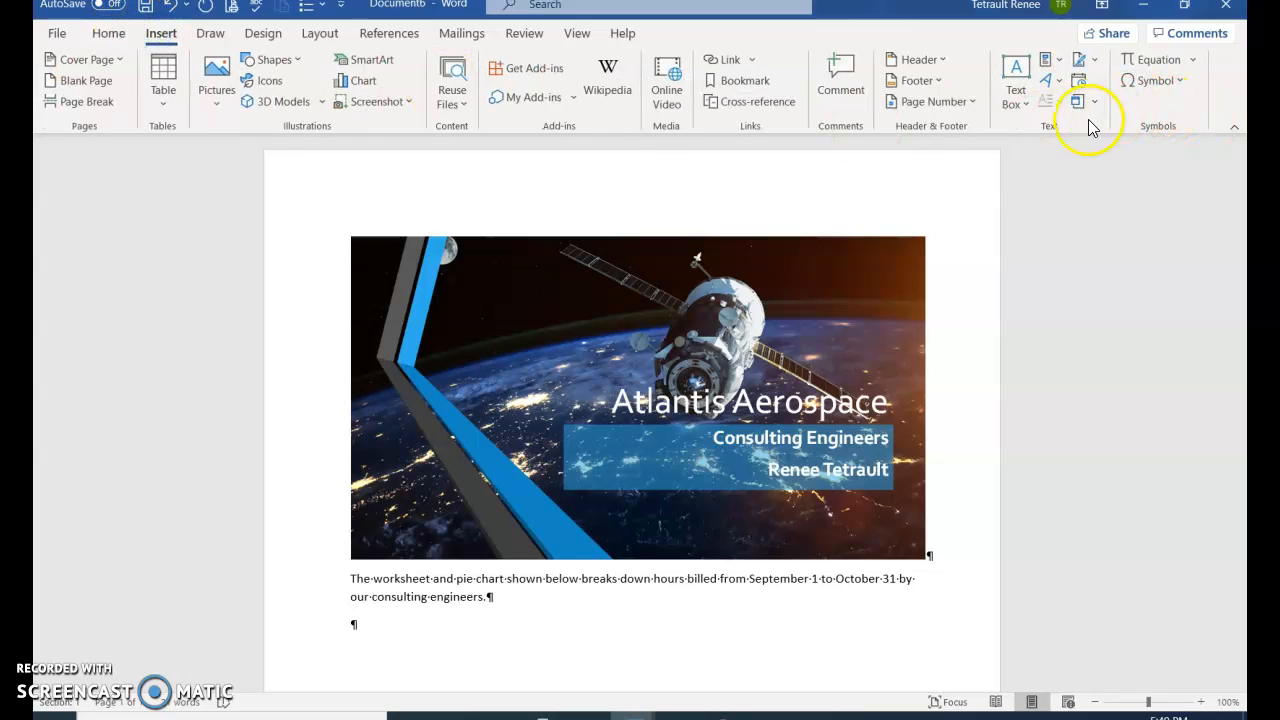
pyautogui.click(1074, 105)
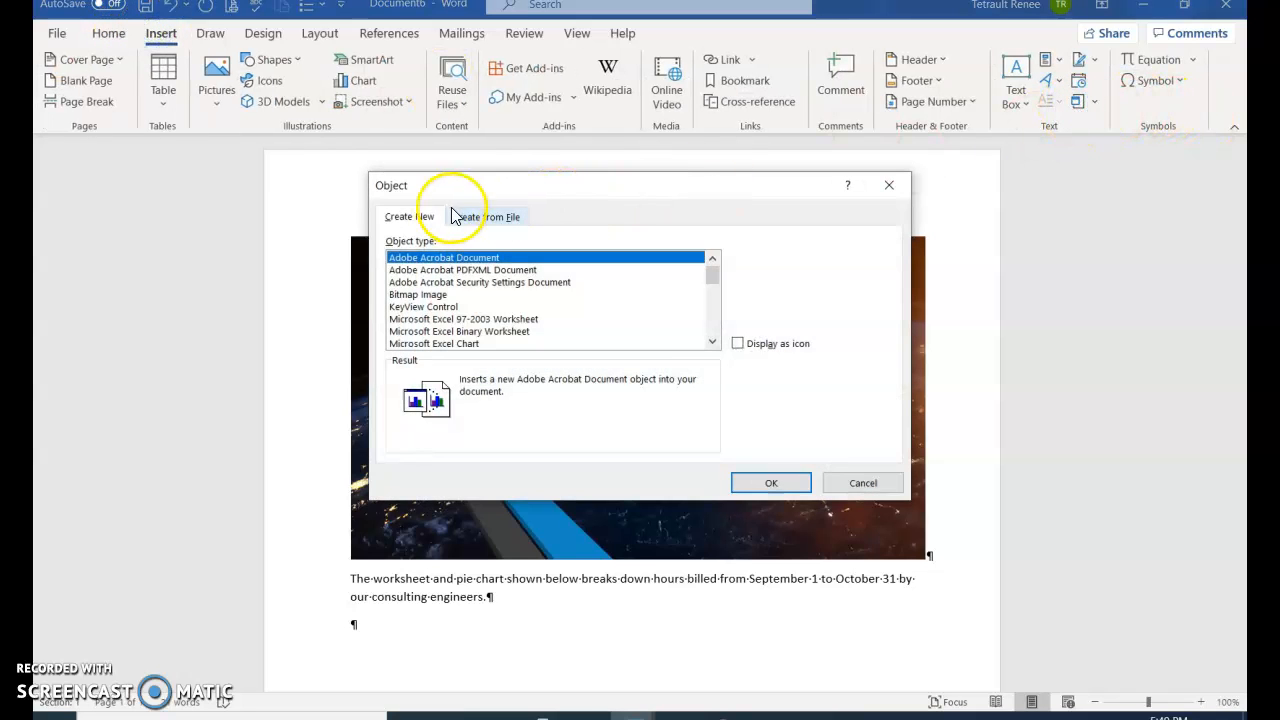
pyautogui.click(473, 219)
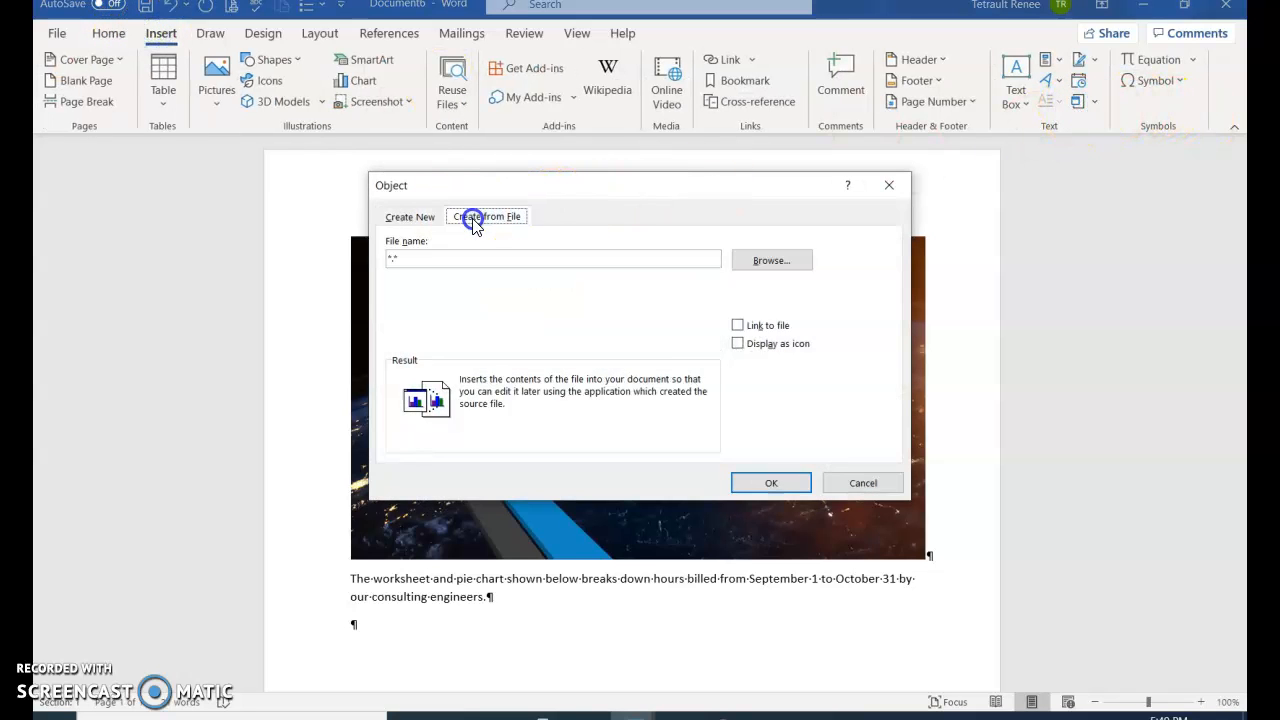
pyautogui.click(771, 260)
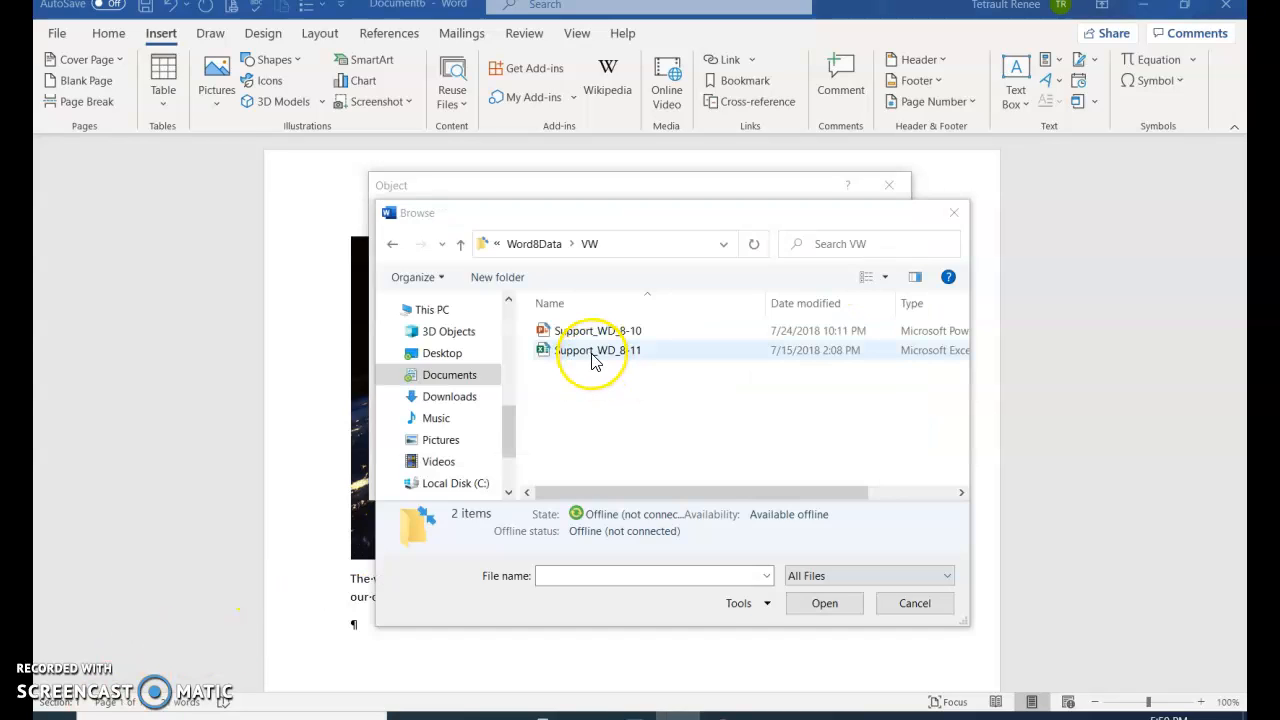
pyautogui.click(592, 355)
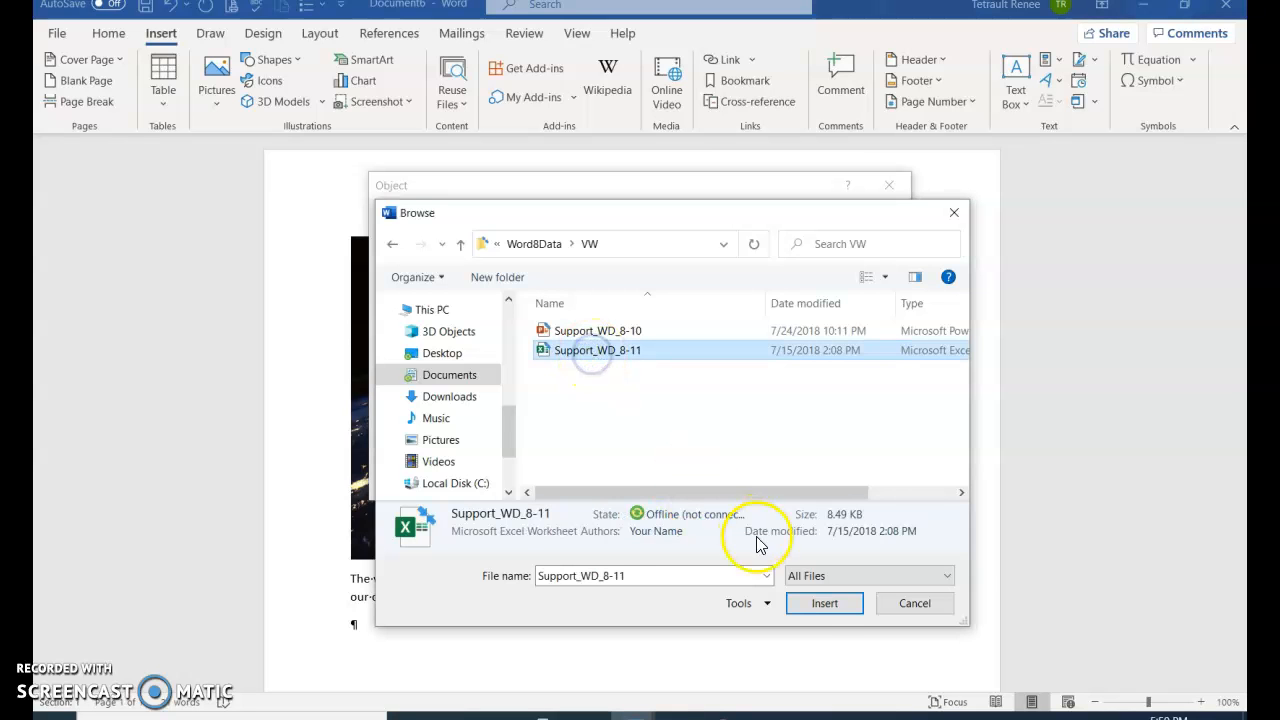
pyautogui.click(808, 603)
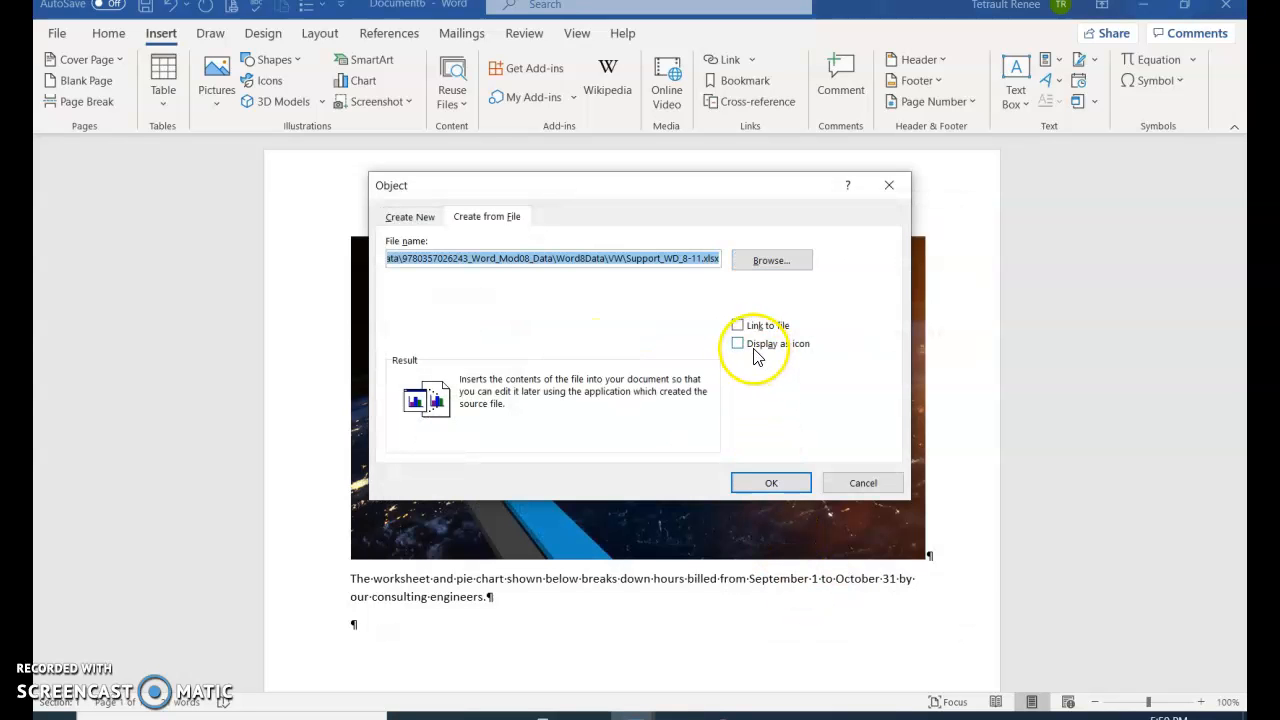
pyautogui.click(769, 487)
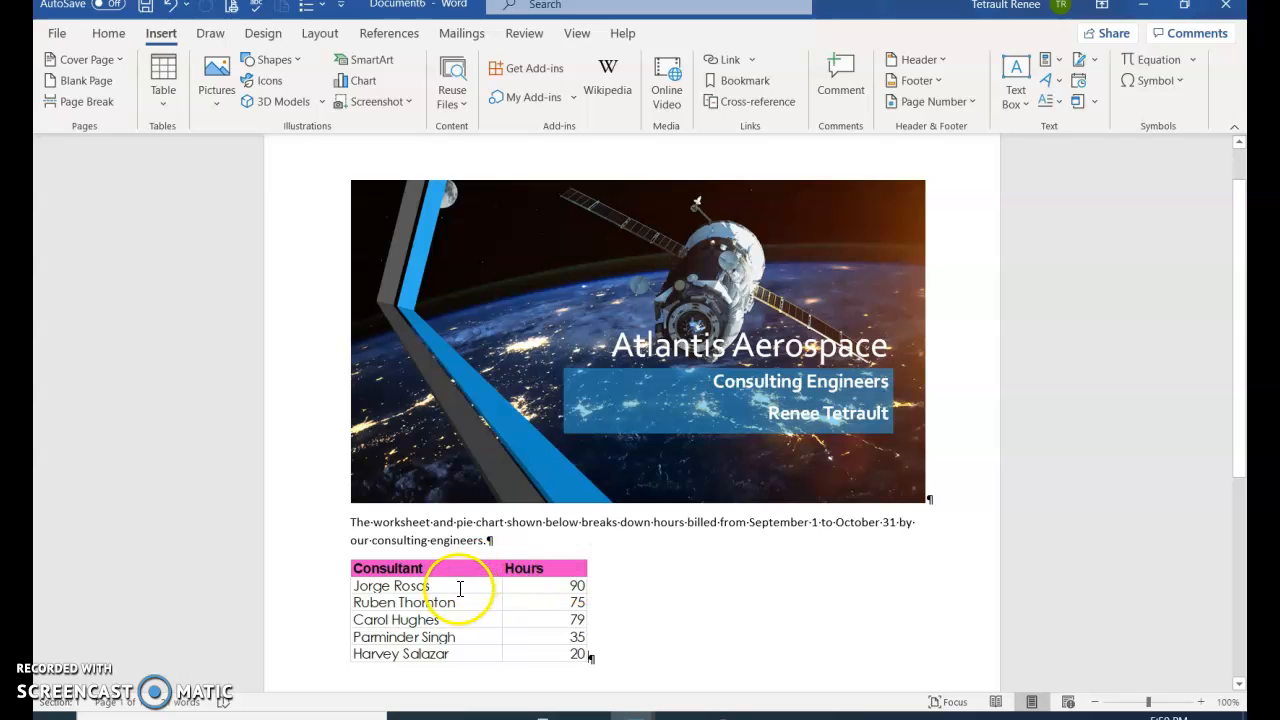
# Open the embedded worksheet for editing and set the hours in cell B2 to 82.
pyautogui.click(459, 586)
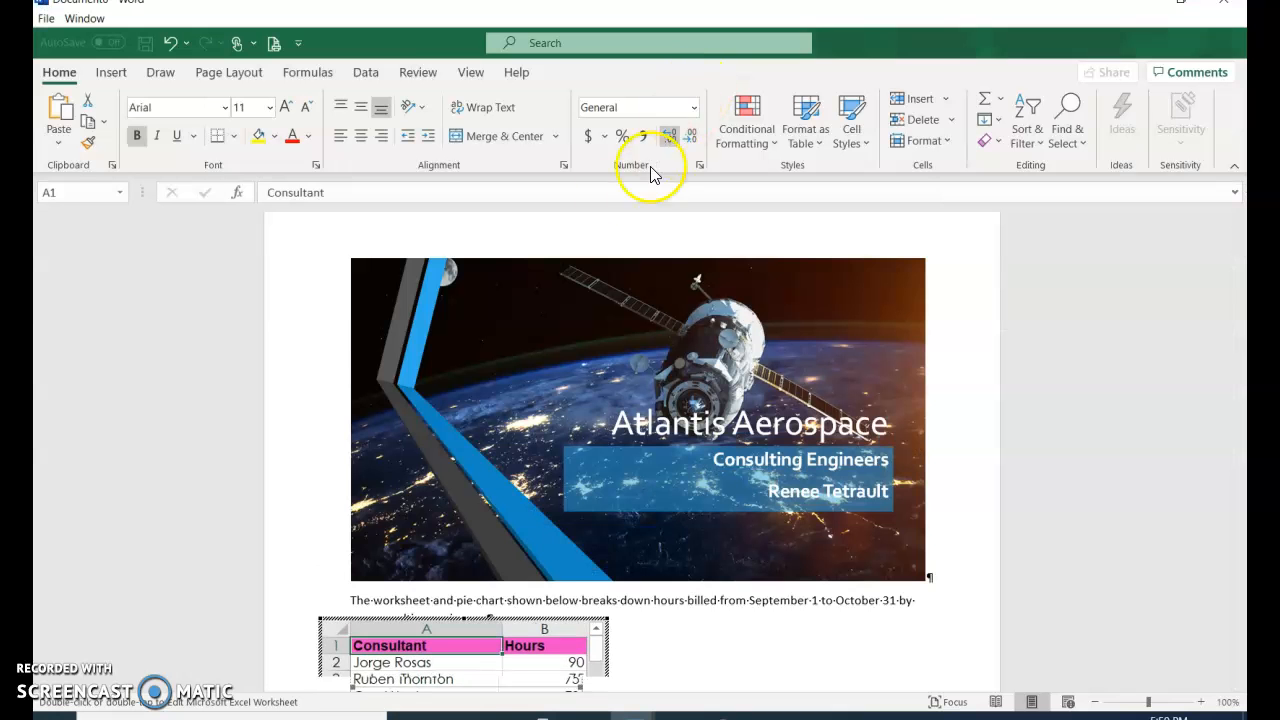
pyautogui.scroll(-3, 1234, 400)
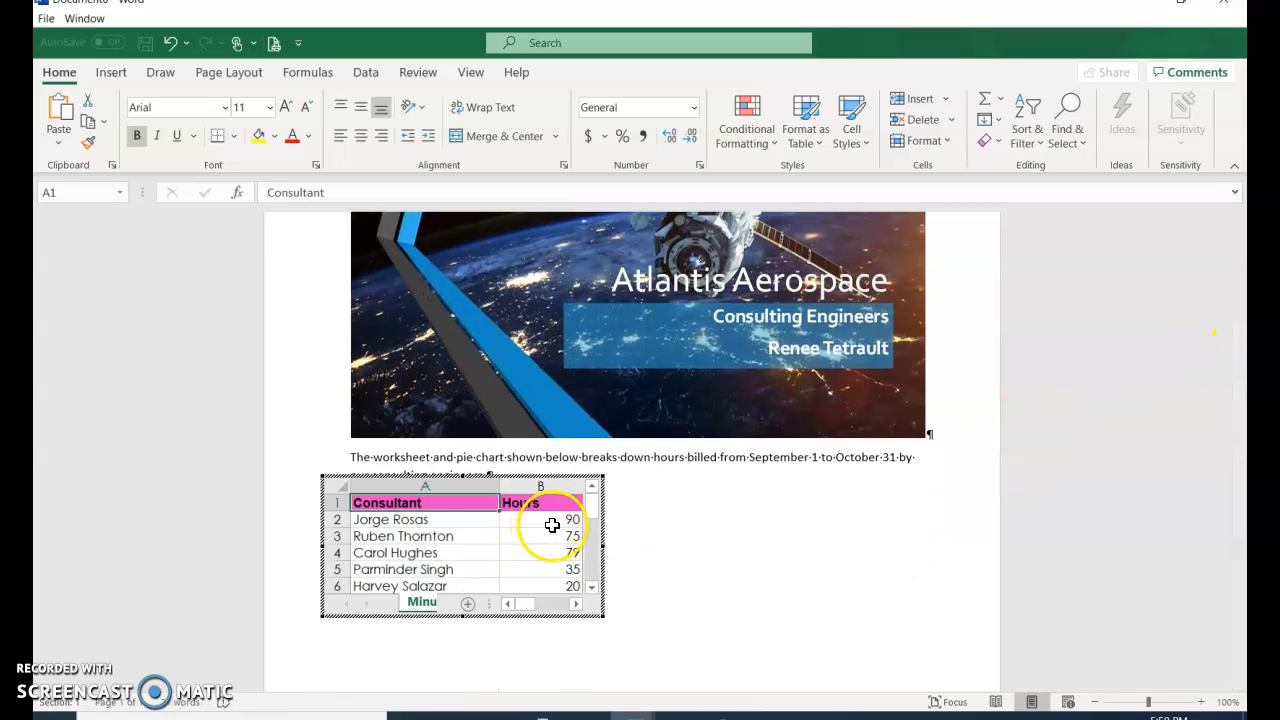
pyautogui.click(553, 524)
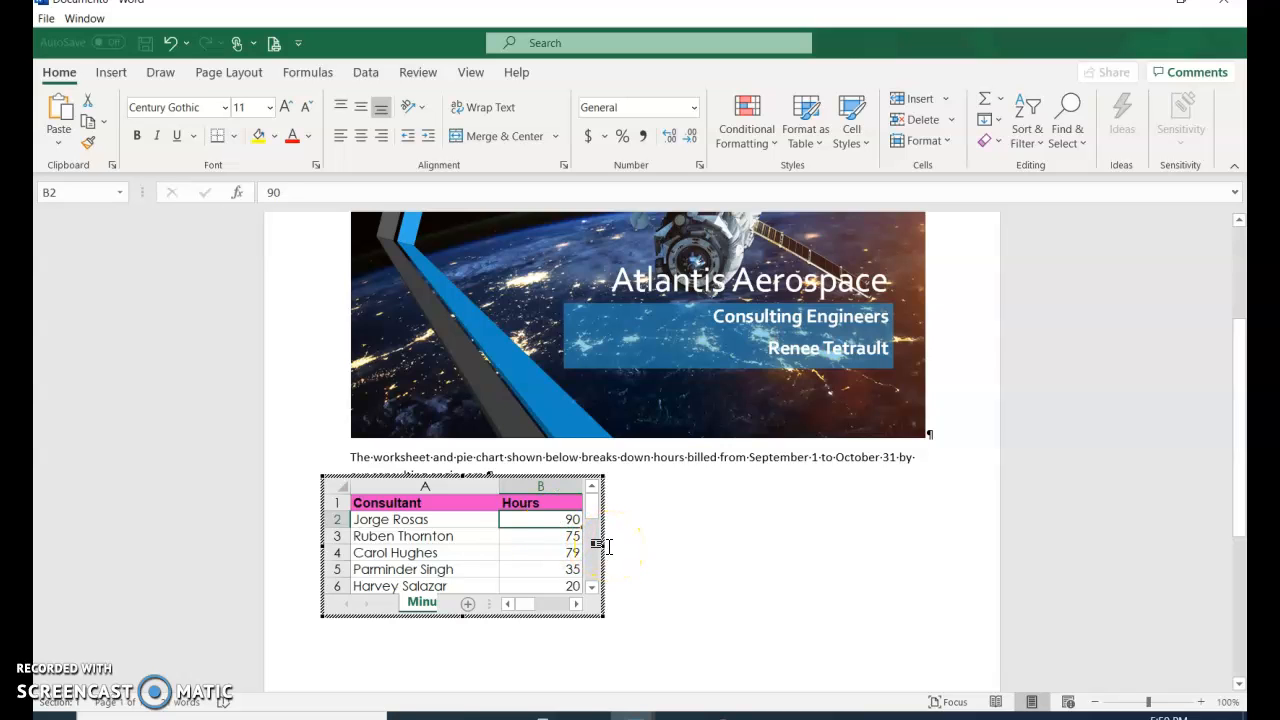
pyautogui.write('82')
pyautogui.press('Return')
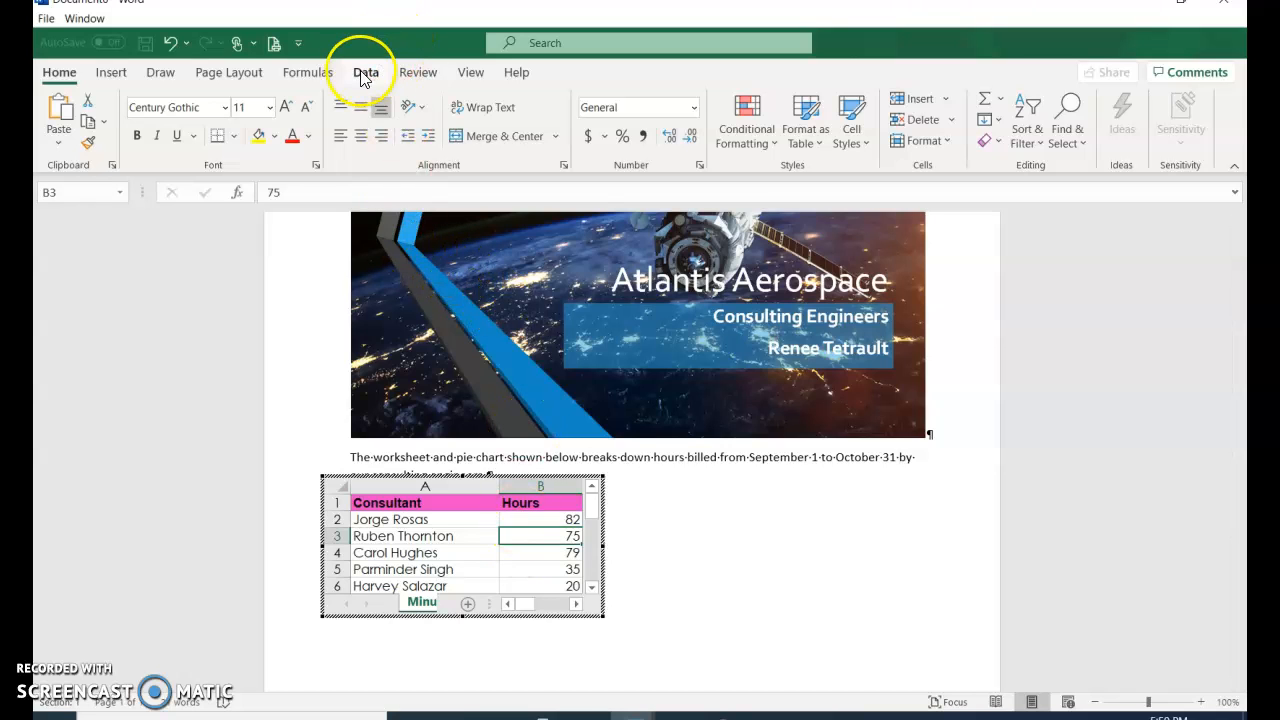
# Apply the Celestial theme to the embedded worksheet.
pyautogui.click(232, 77)
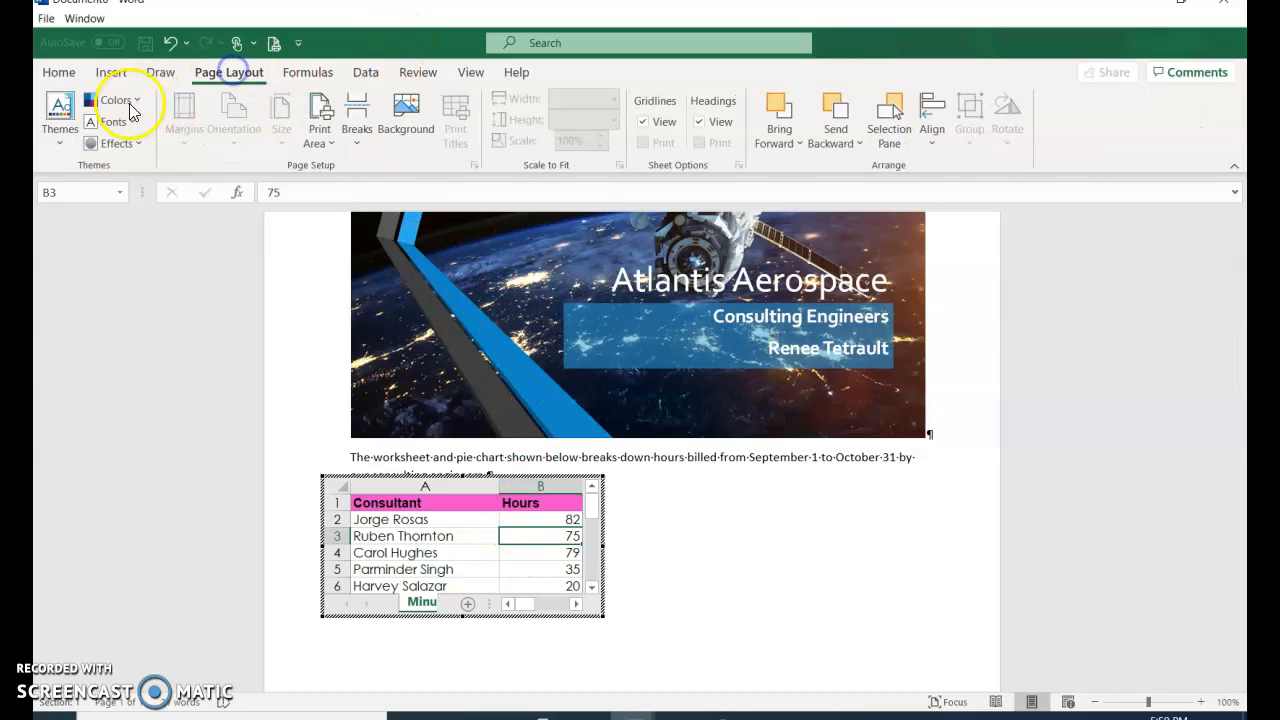
pyautogui.click(56, 118)
pyautogui.click(220, 526)
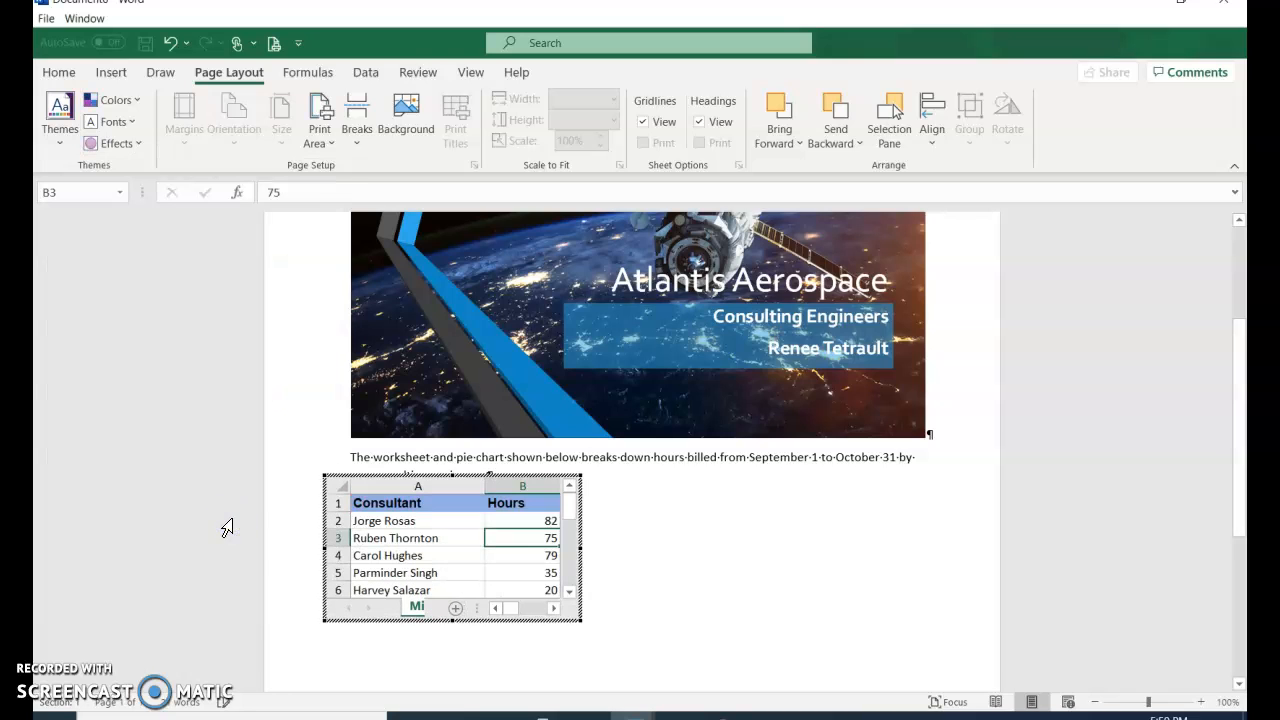
# Copy the entire Consultant and Hours table inside the embedded worksheet.
pyautogui.click(420, 521)
pyautogui.click(412, 566)
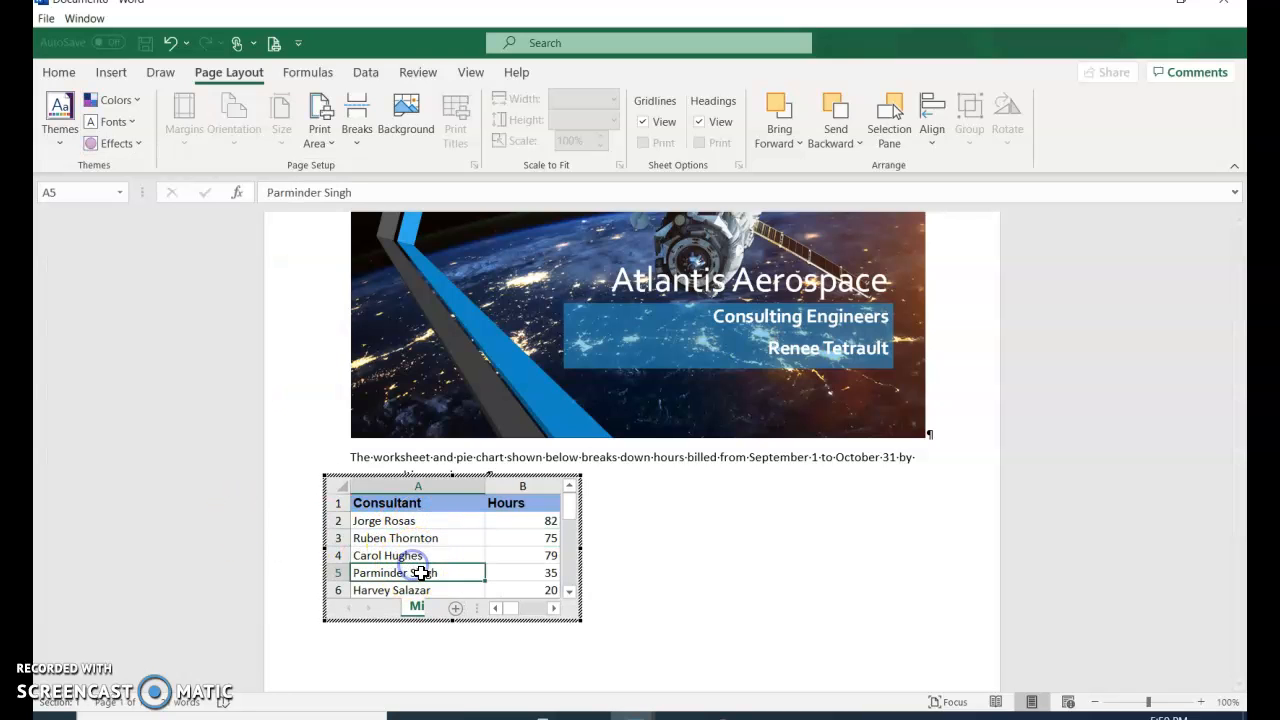
pyautogui.hotkey('ctrl', 'a')
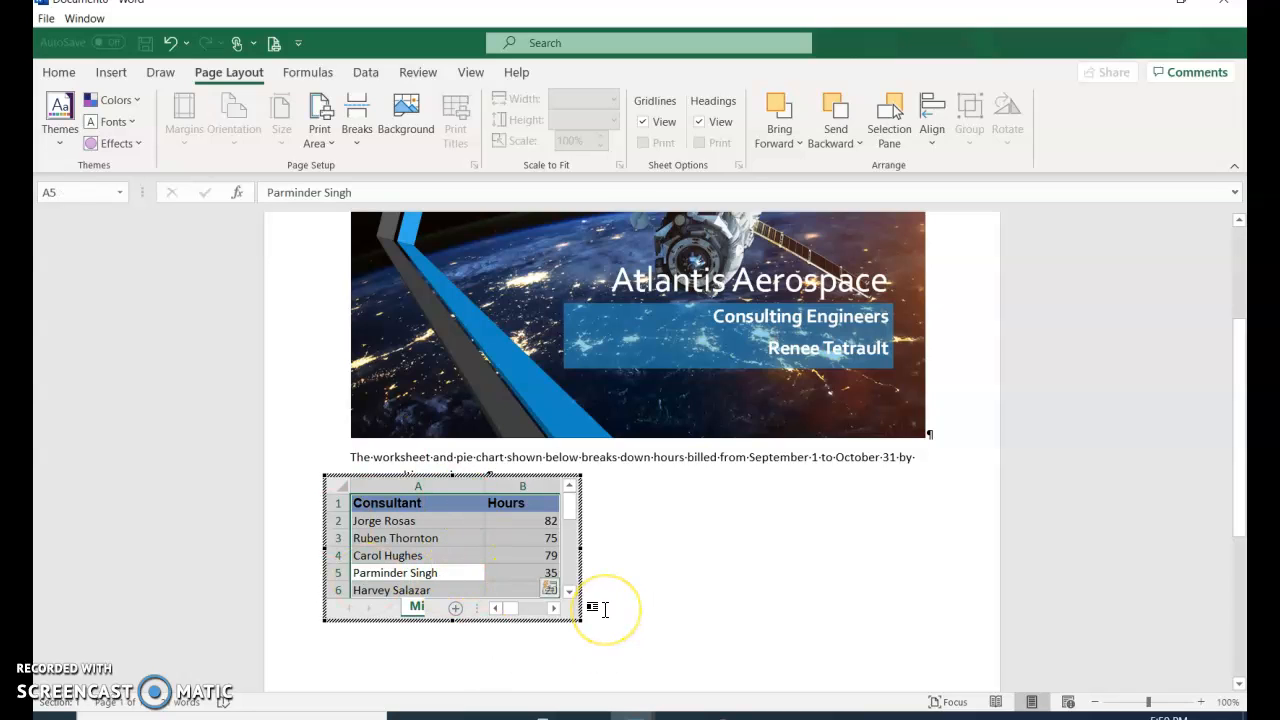
pyautogui.hotkey('ctrl', 'c')
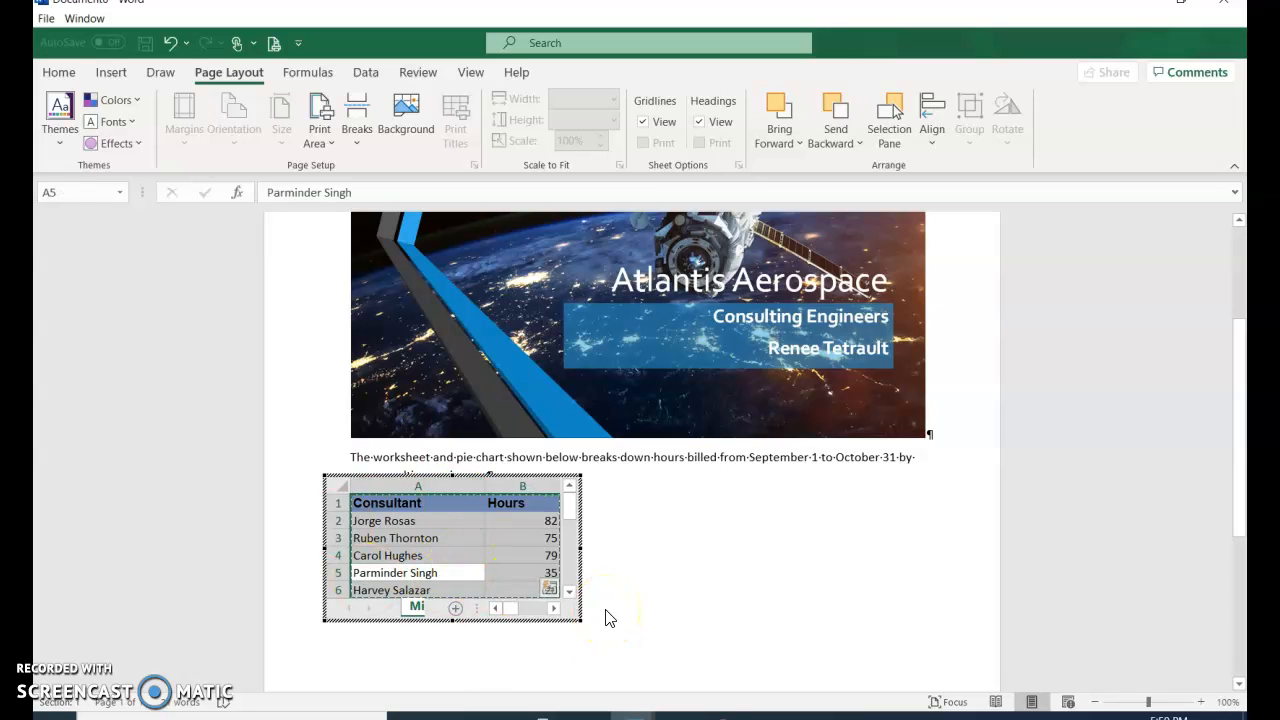
# Finish editing the embedded worksheet and add an empty paragraph below it in the document.
pyautogui.click(776, 461)
pyautogui.click(660, 522)
pyautogui.press('Return')
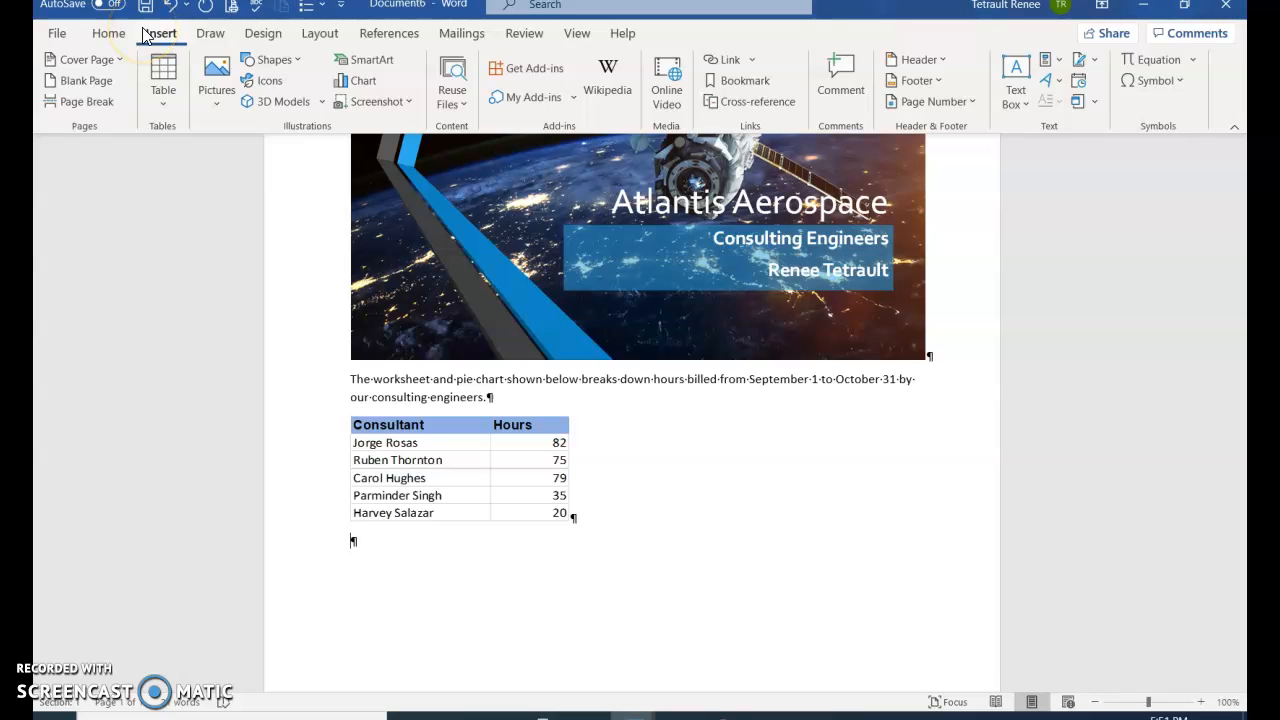
# Insert a pie chart in the empty paragraph and paste the copied Consultant and Hours table into its data sheet from cell A1.
pyautogui.click(350, 81)
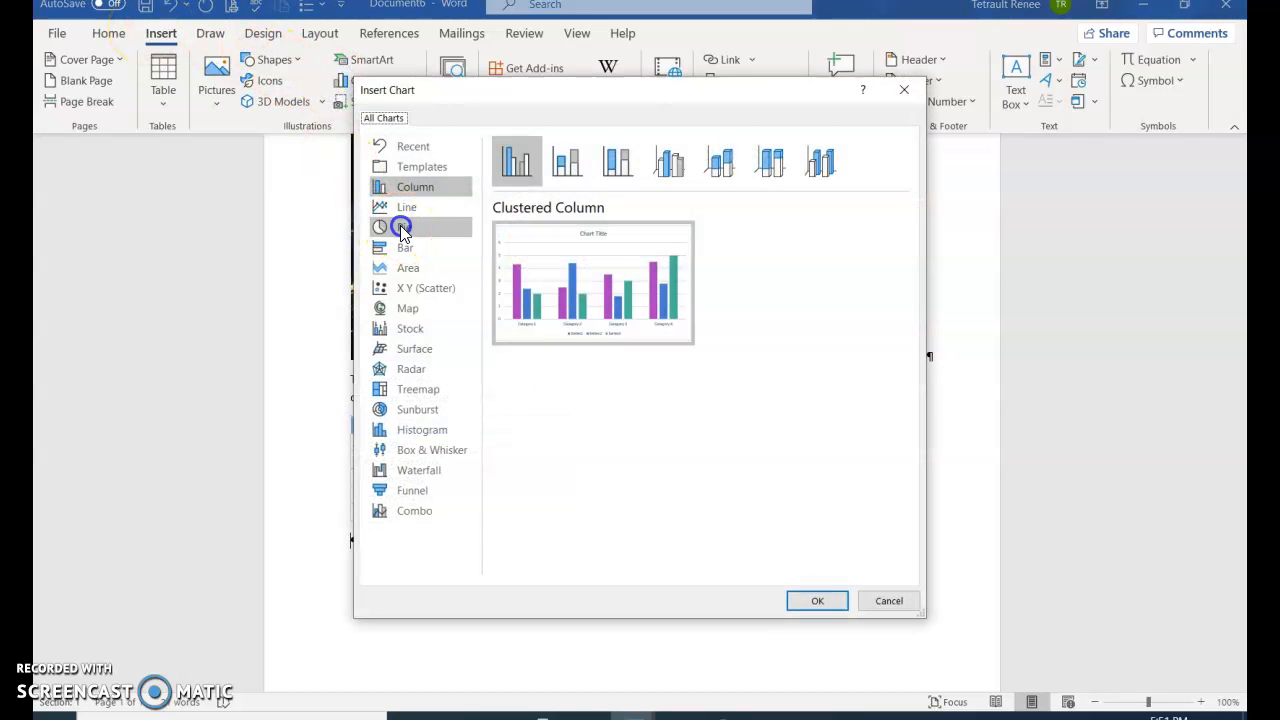
pyautogui.click(403, 230)
pyautogui.click(792, 601)
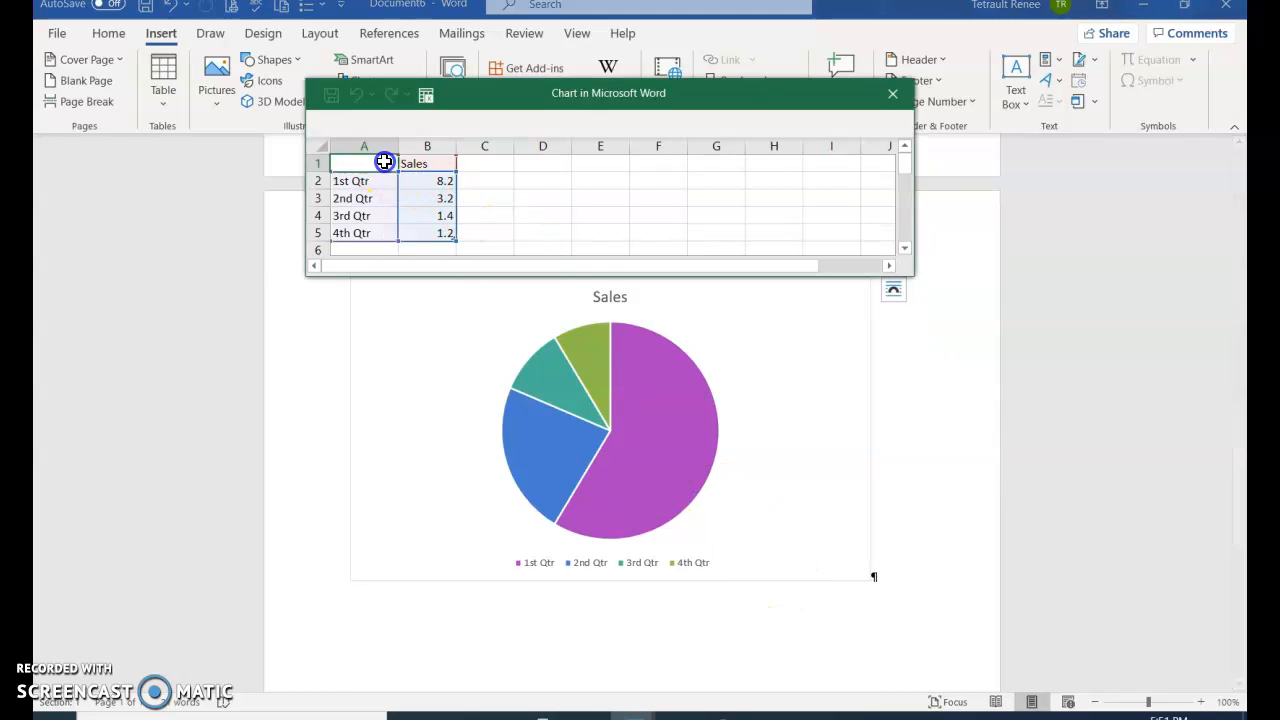
pyautogui.hotkey('ctrl', 'v')
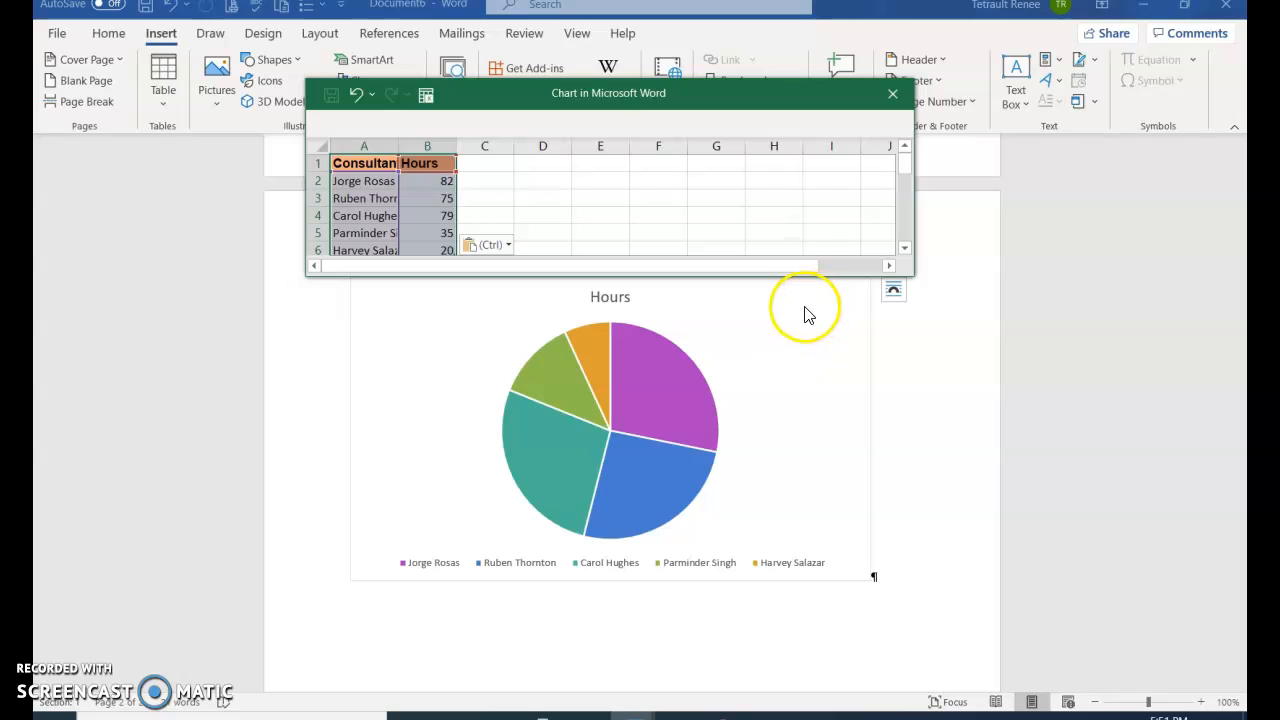
pyautogui.click(893, 96)
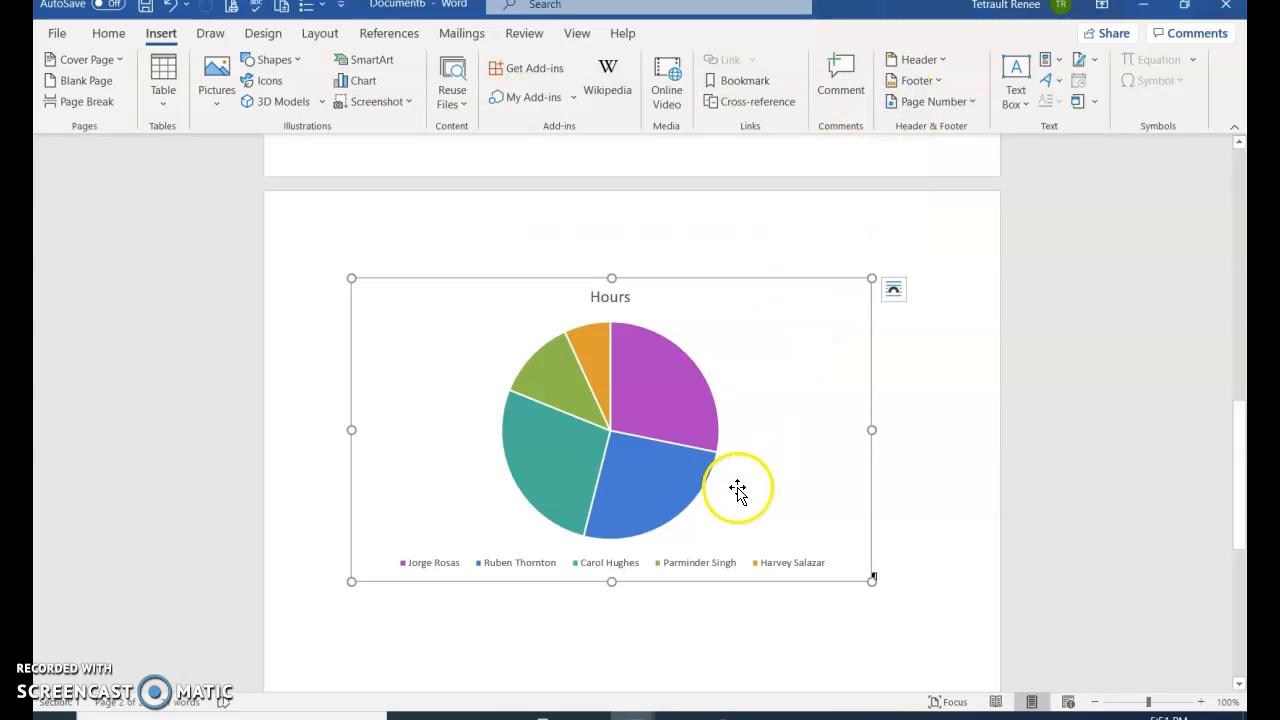
# Apply the last chart style in the gallery to the pie chart and recolor it with the second Colorful palette.
pyautogui.click(480, 332)
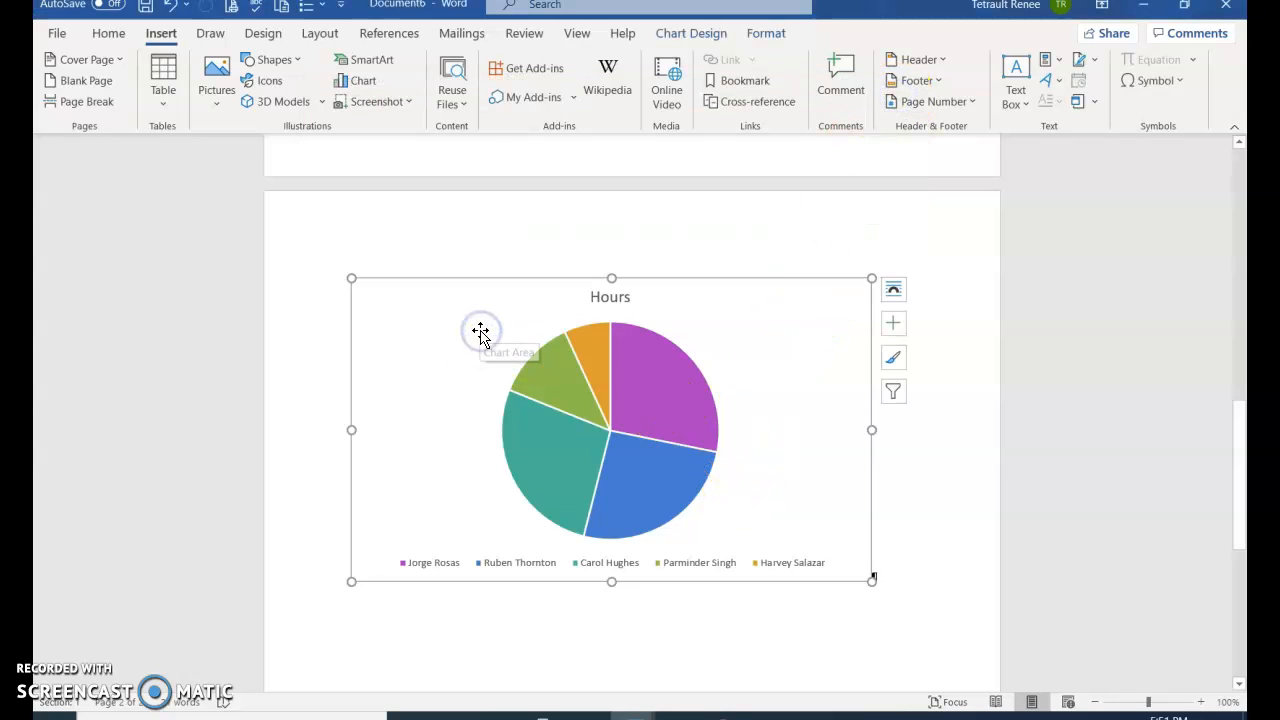
pyautogui.click(712, 38)
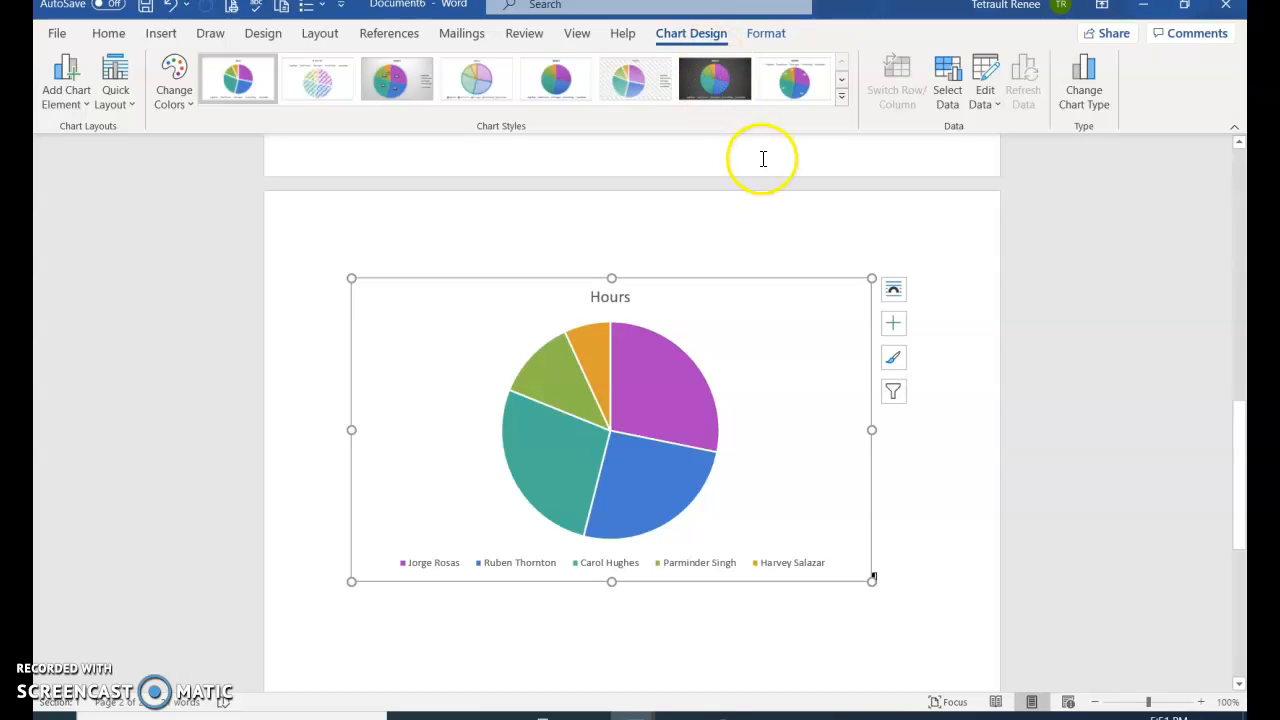
pyautogui.click(839, 97)
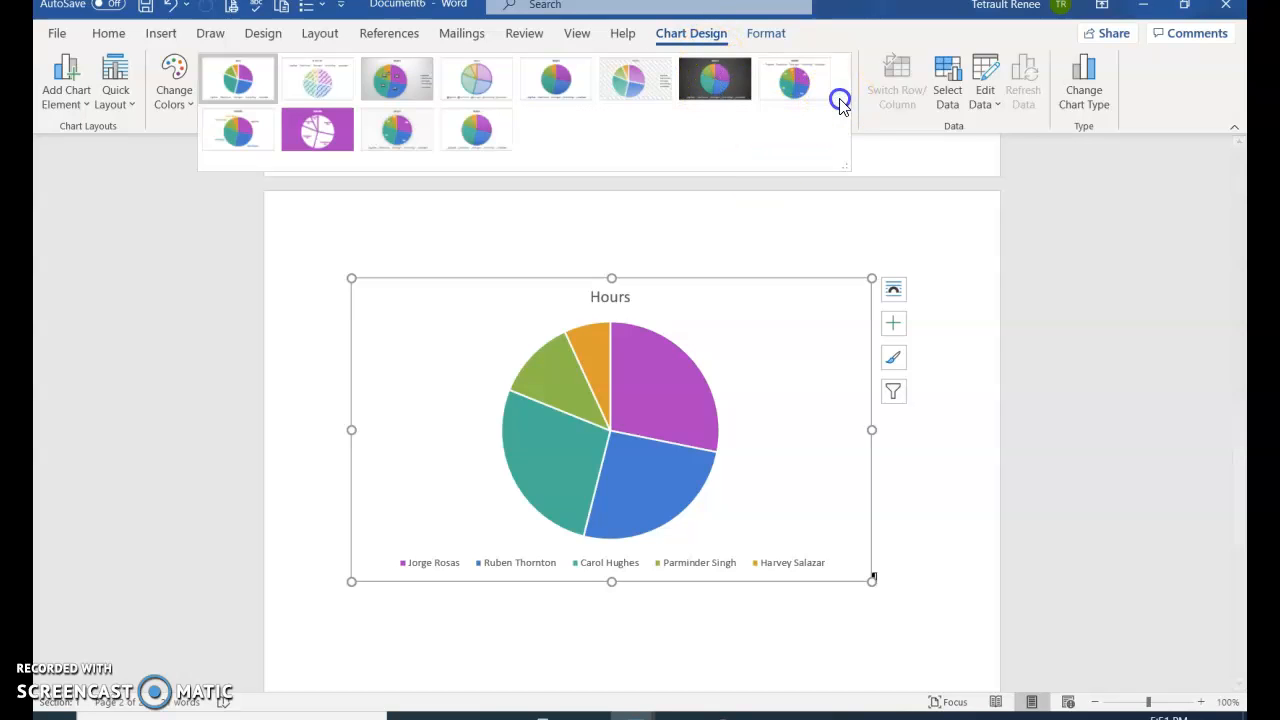
pyautogui.click(400, 145)
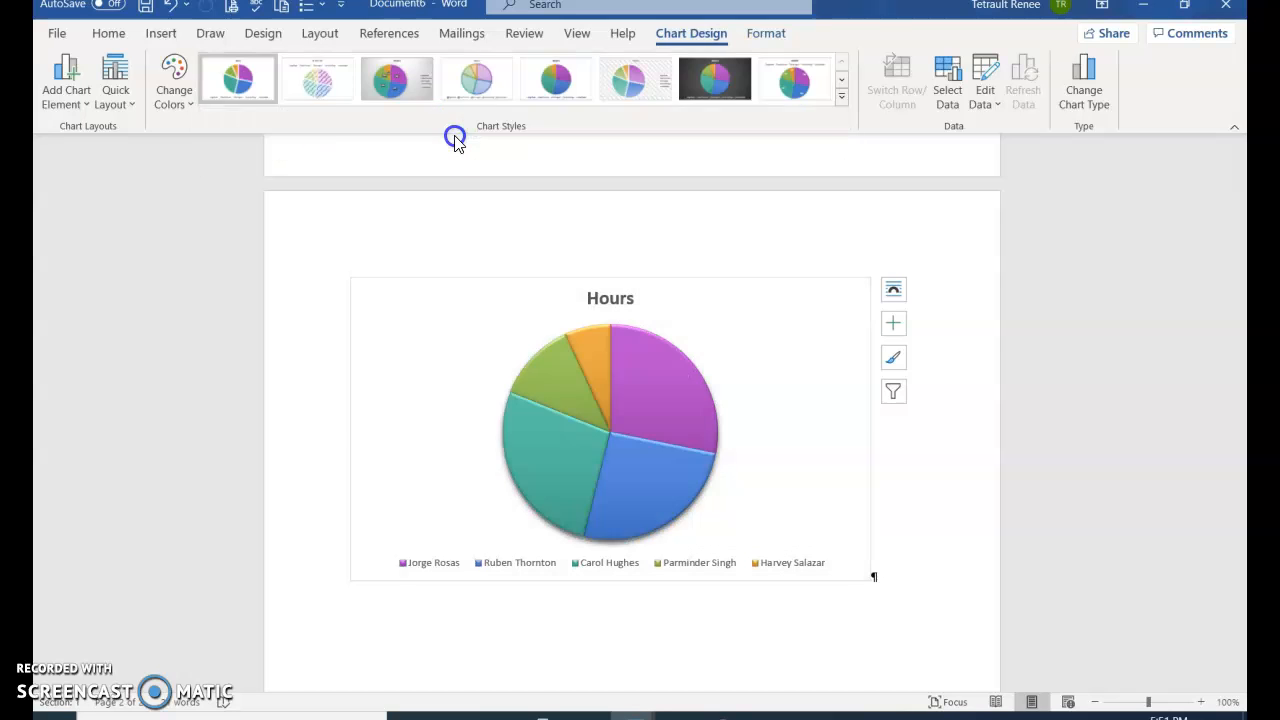
pyautogui.click(160, 85)
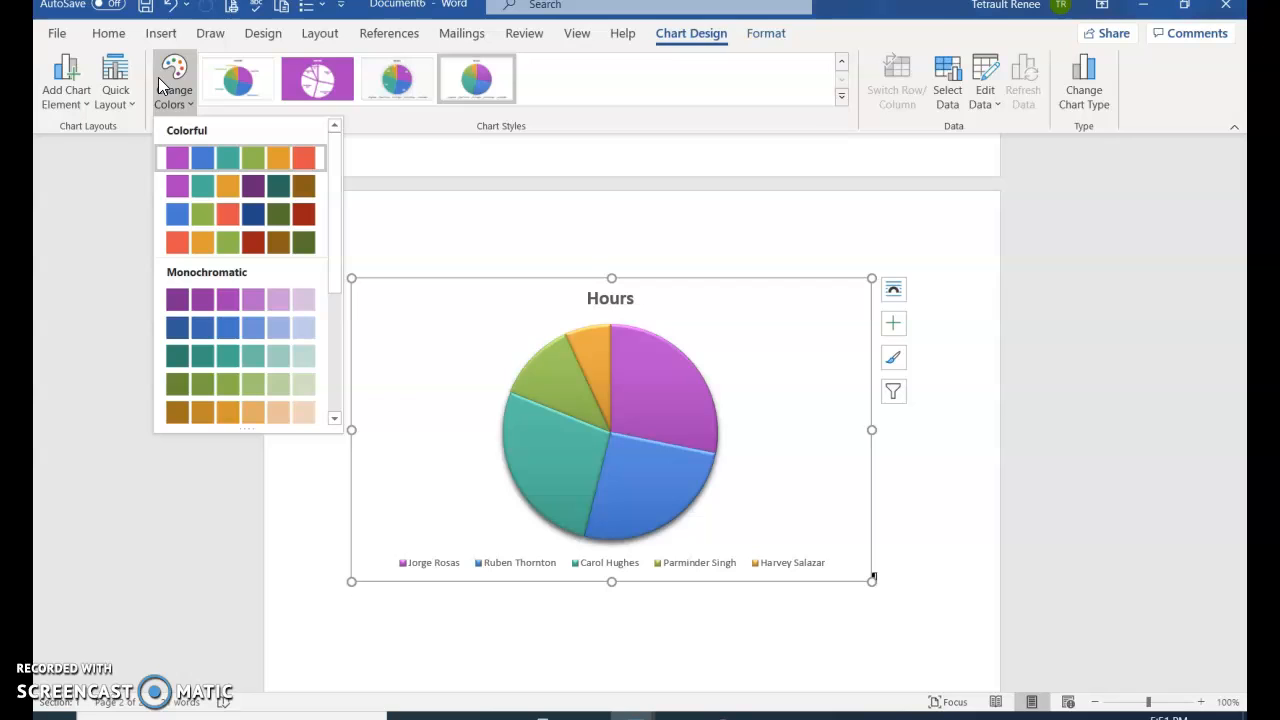
pyautogui.click(202, 188)
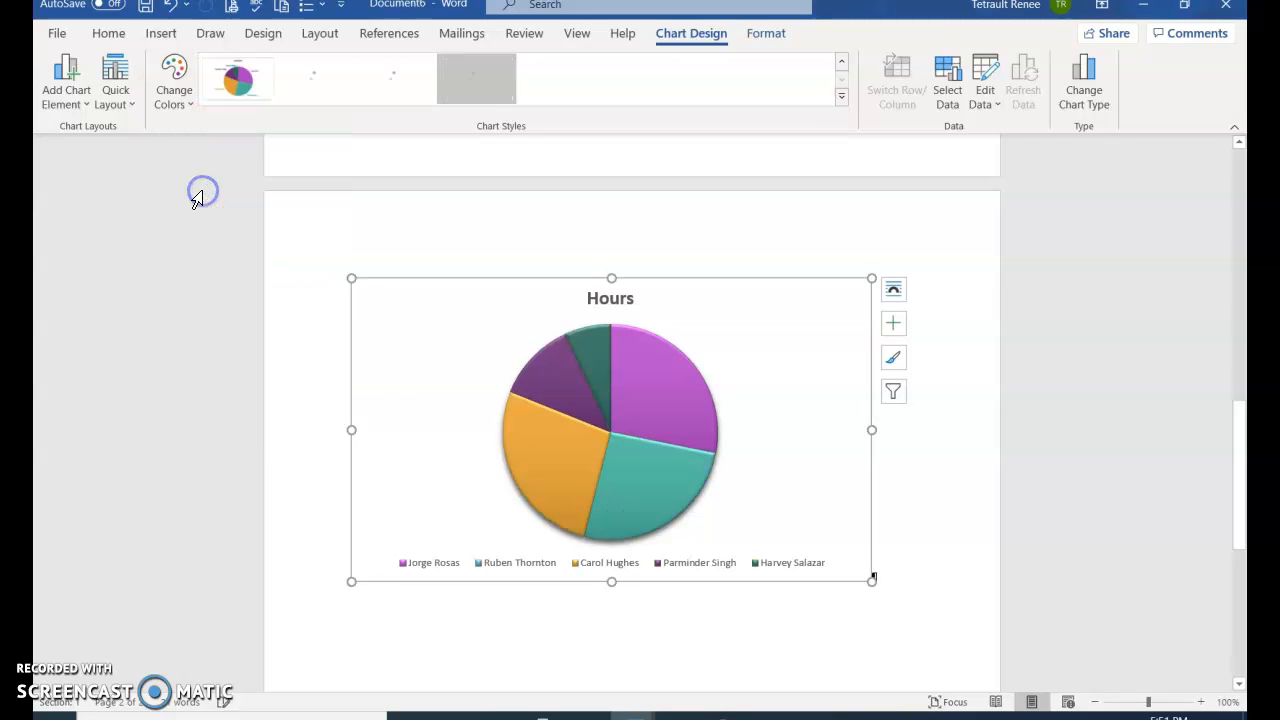
# Change the pie chart's title to Consultant Hours.
pyautogui.click(586, 301)
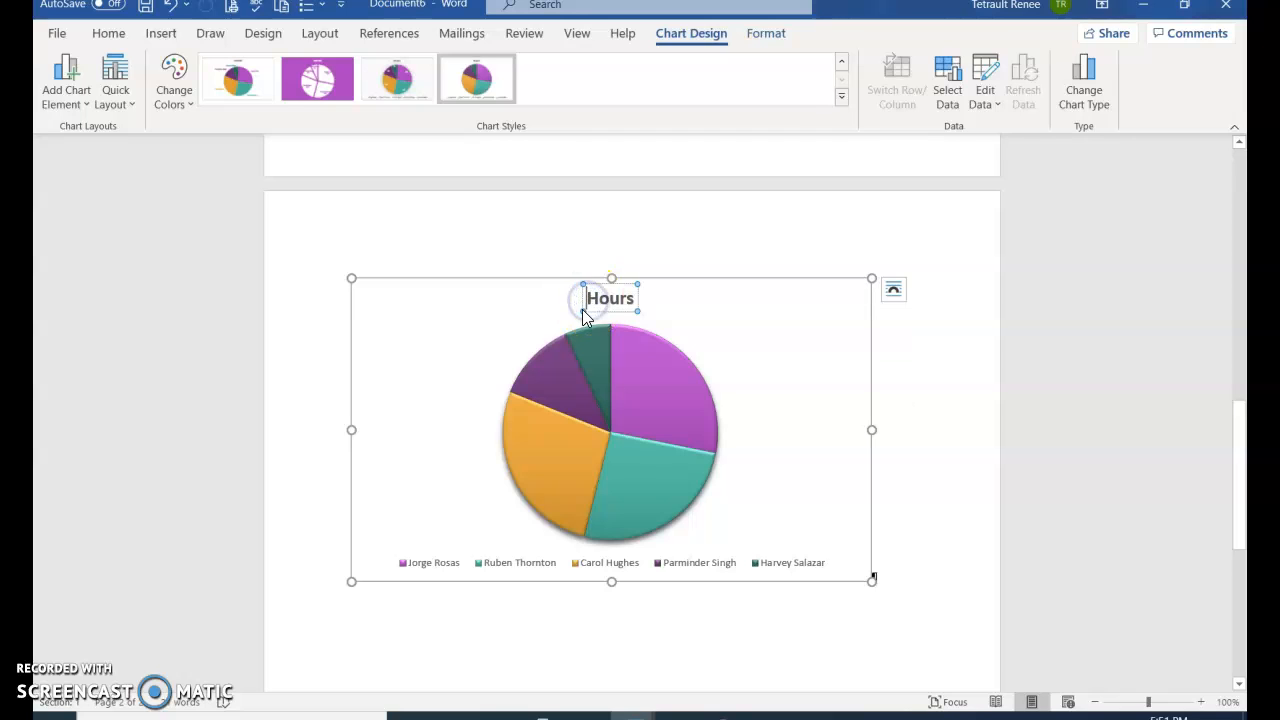
pyautogui.write('Consult')
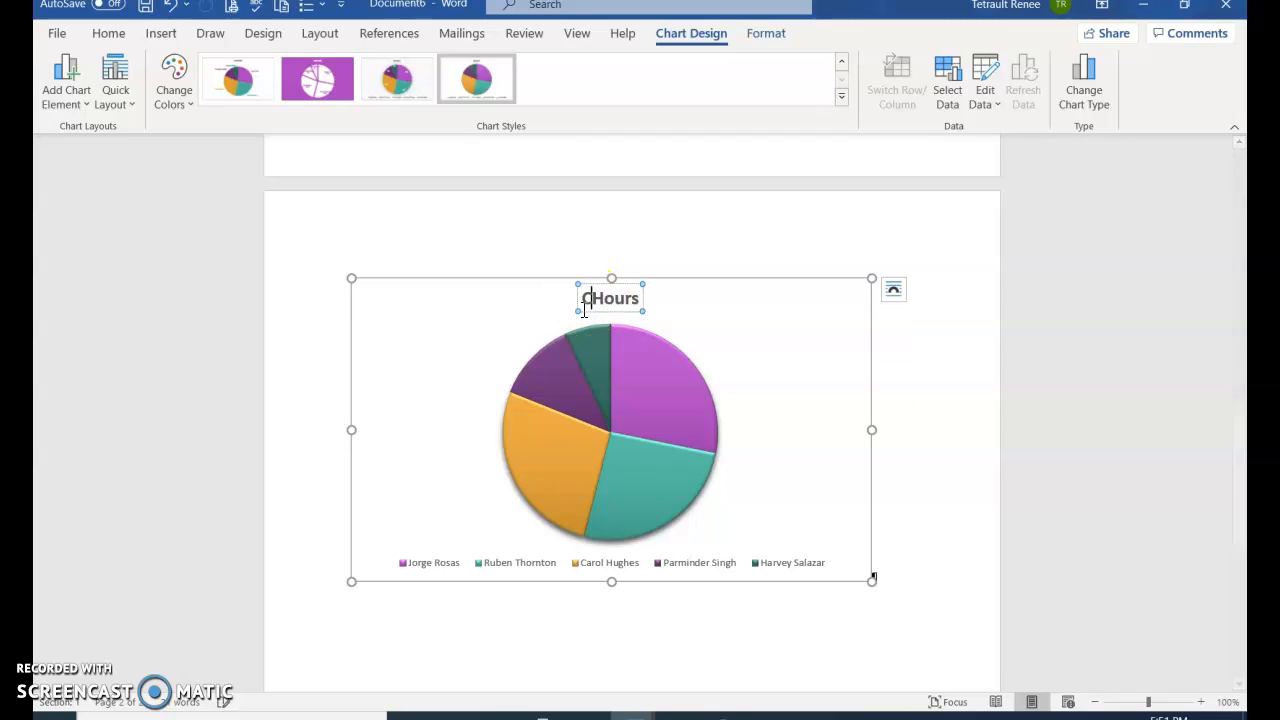
pyautogui.write('ant')
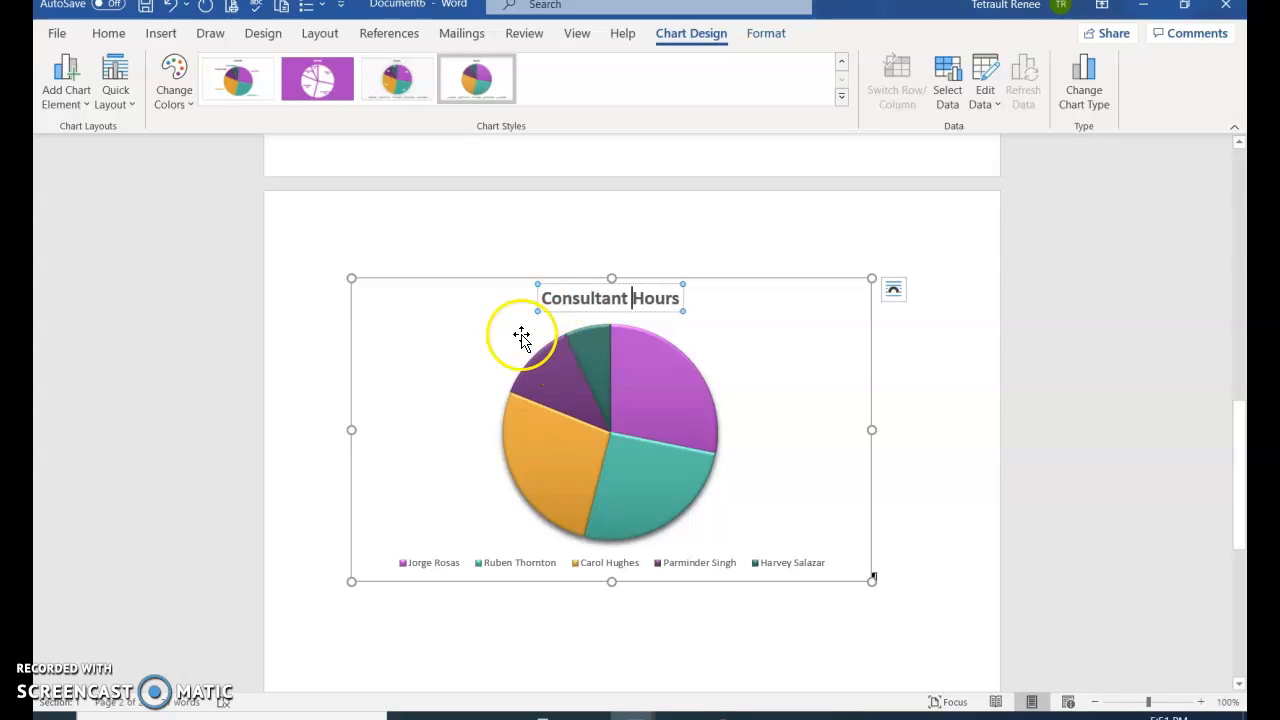
pyautogui.click(847, 328)
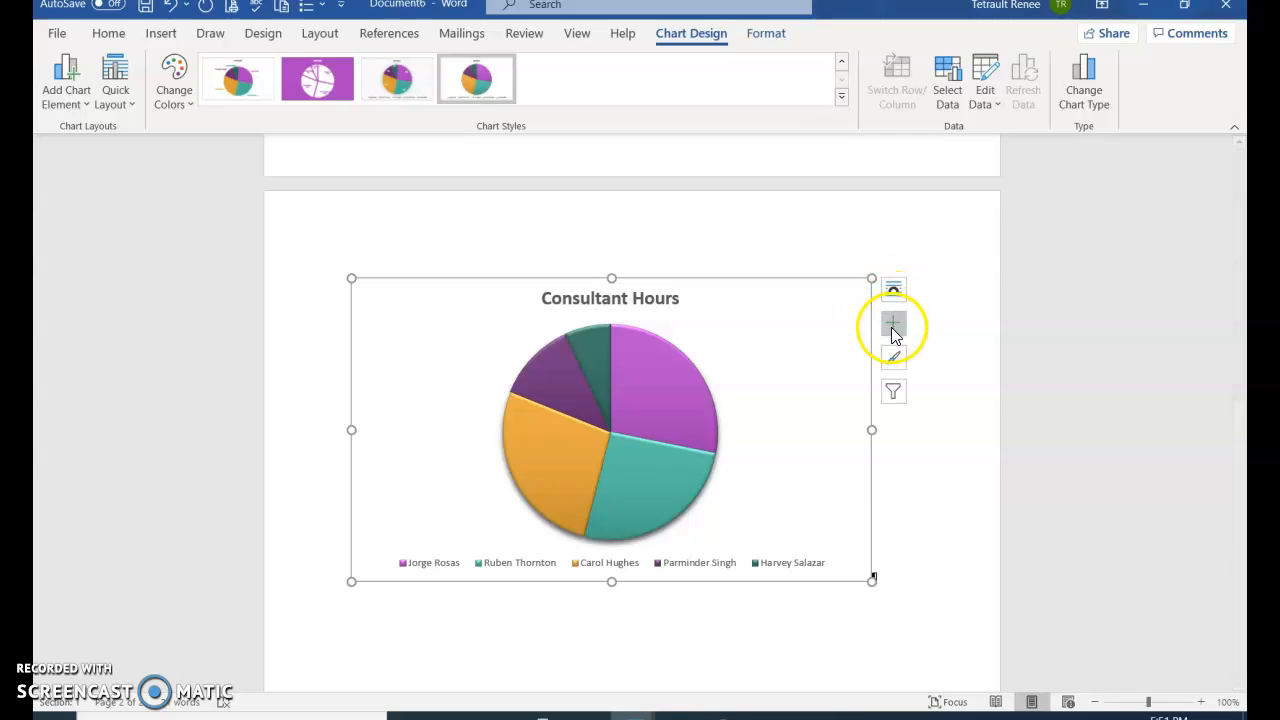
# Add data labels to the pie chart at Outside End, showing percentages instead of values.
pyautogui.click(892, 326)
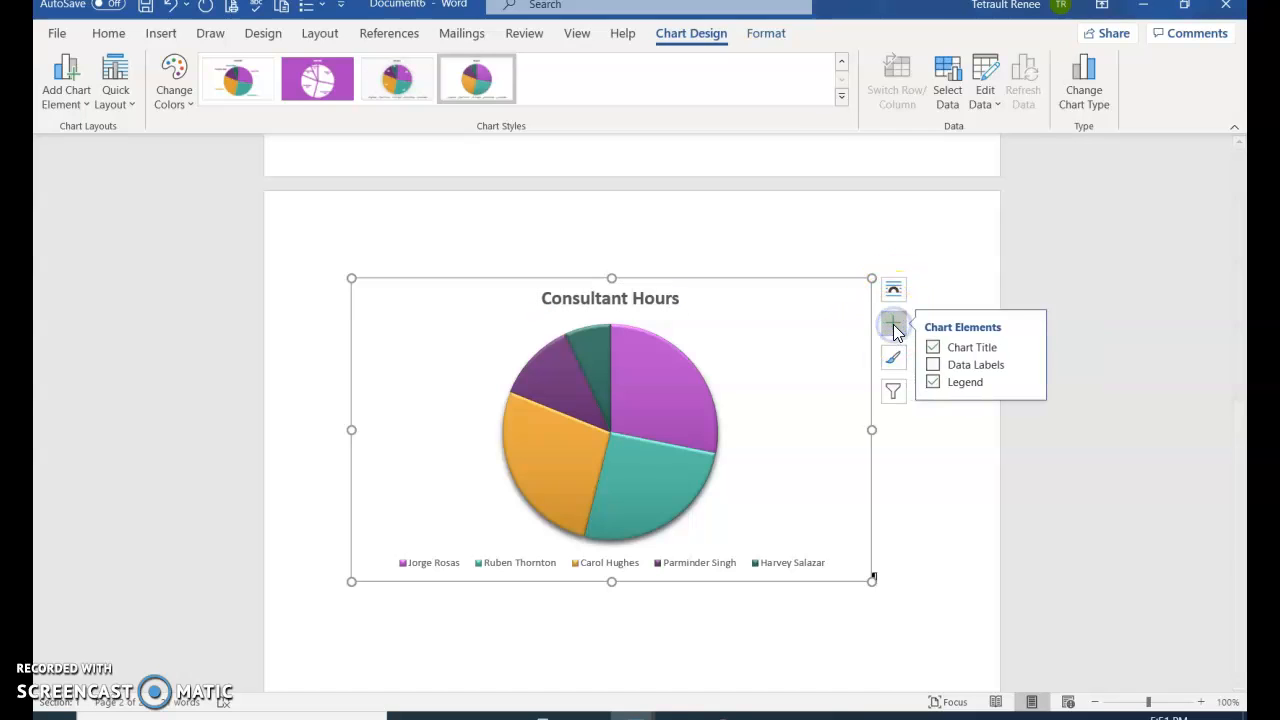
pyautogui.click(933, 366)
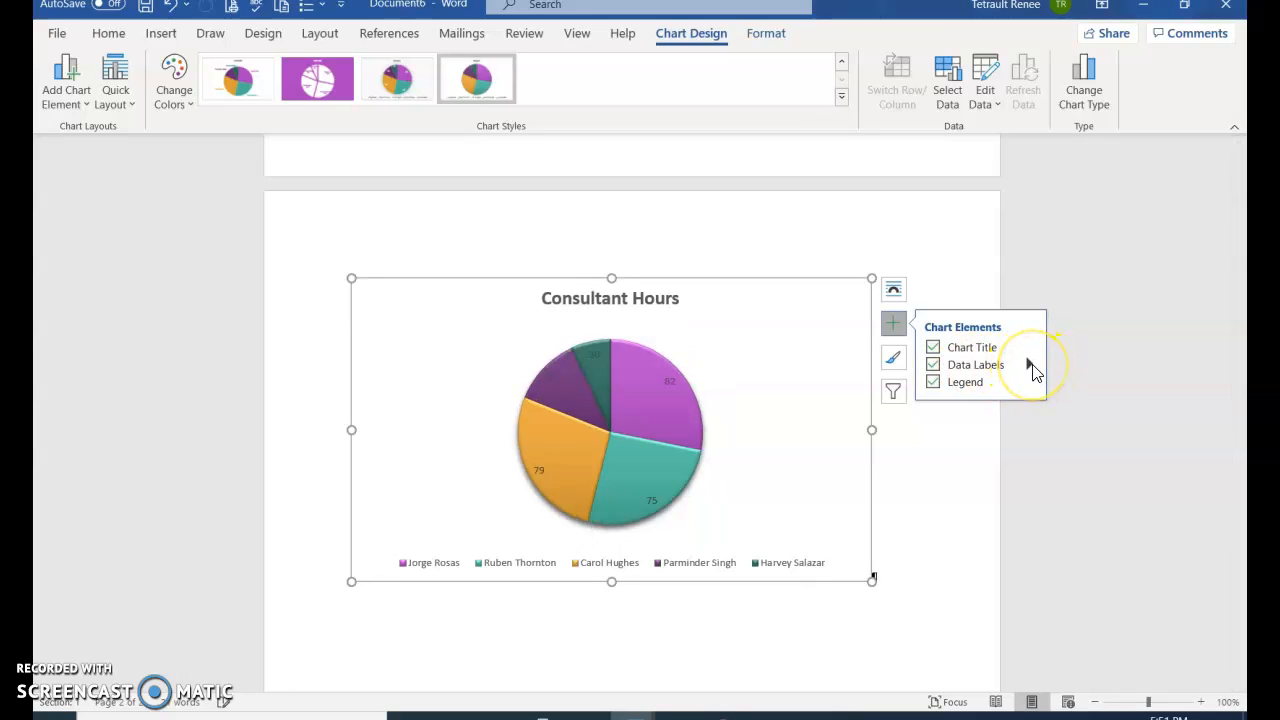
pyautogui.click(1033, 367)
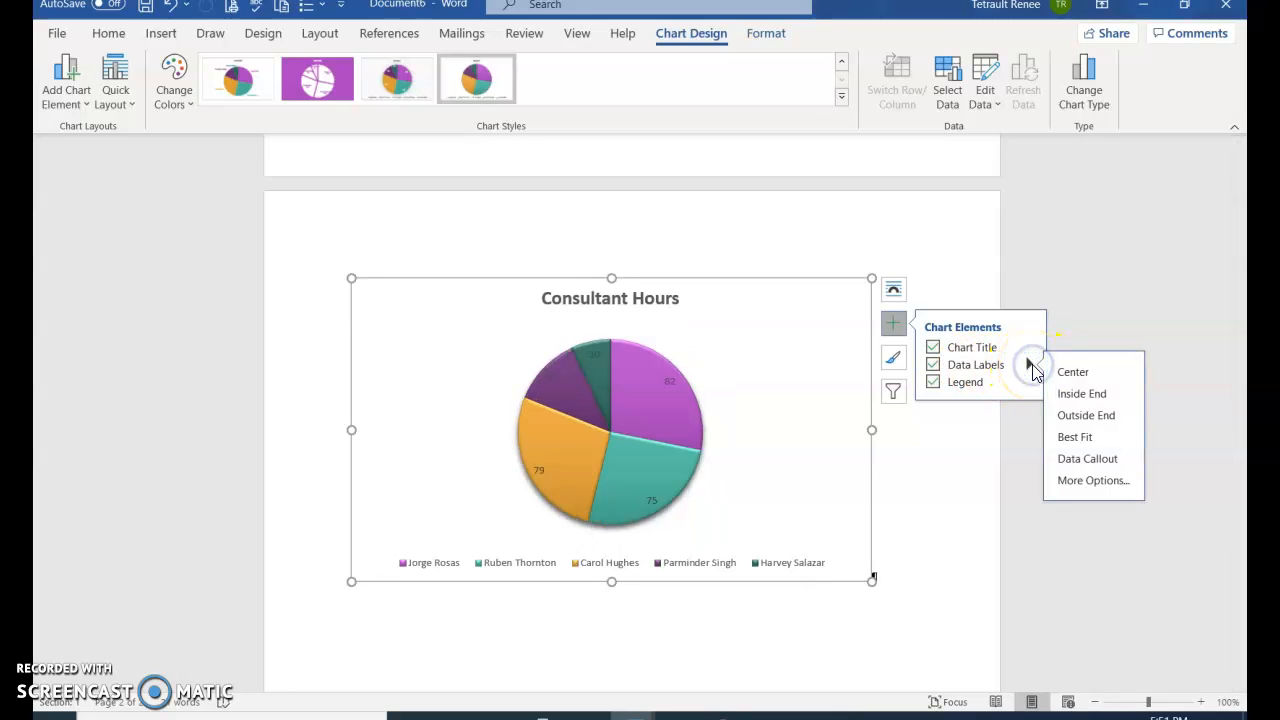
pyautogui.click(1087, 418)
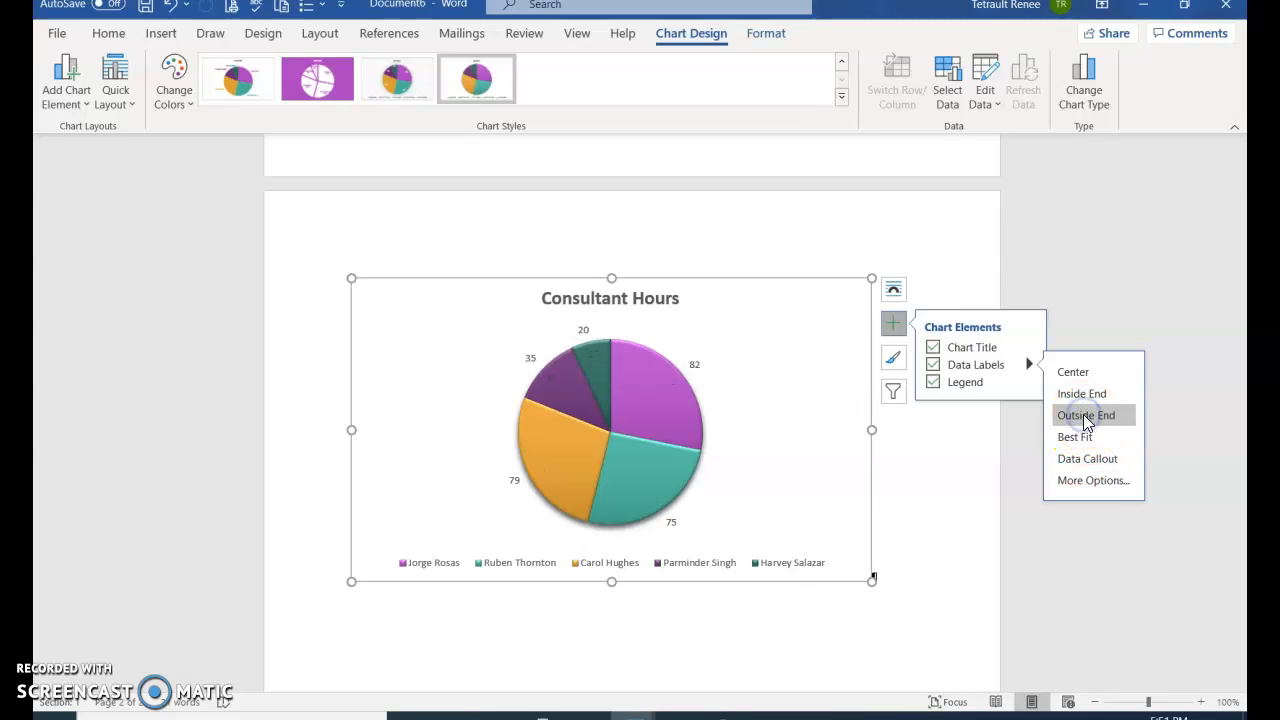
pyautogui.click(1092, 480)
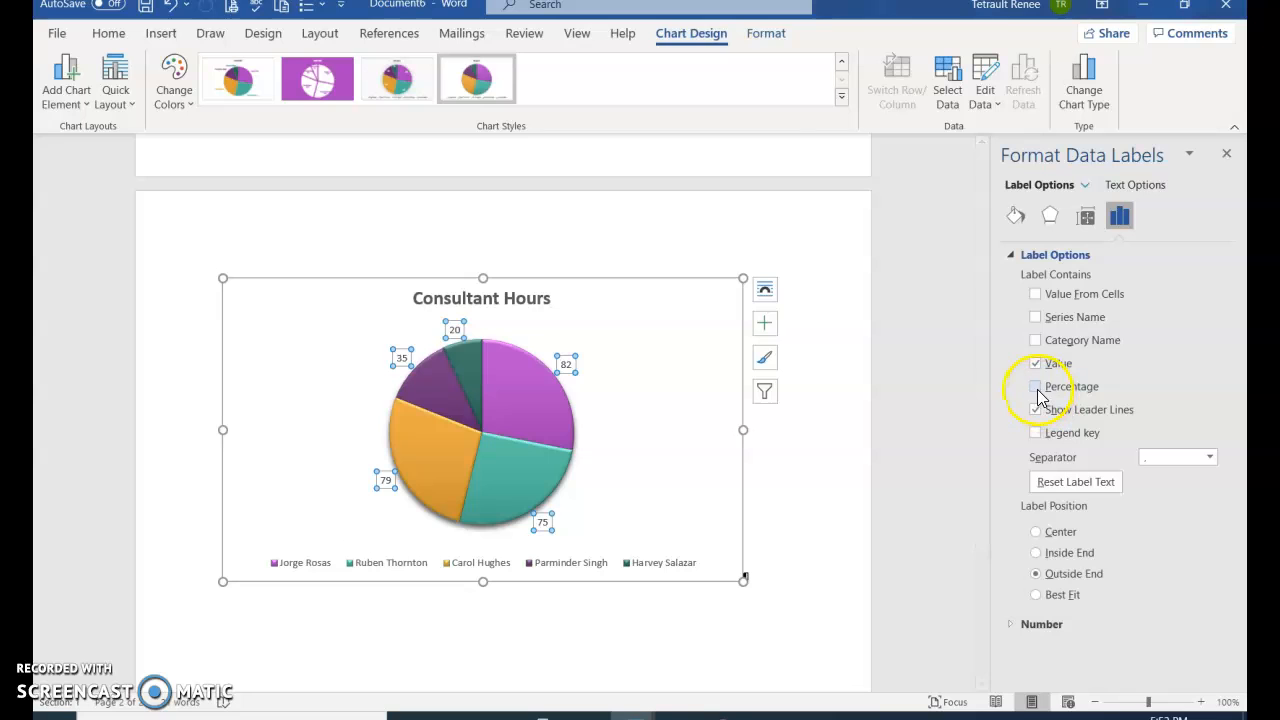
pyautogui.click(1035, 387)
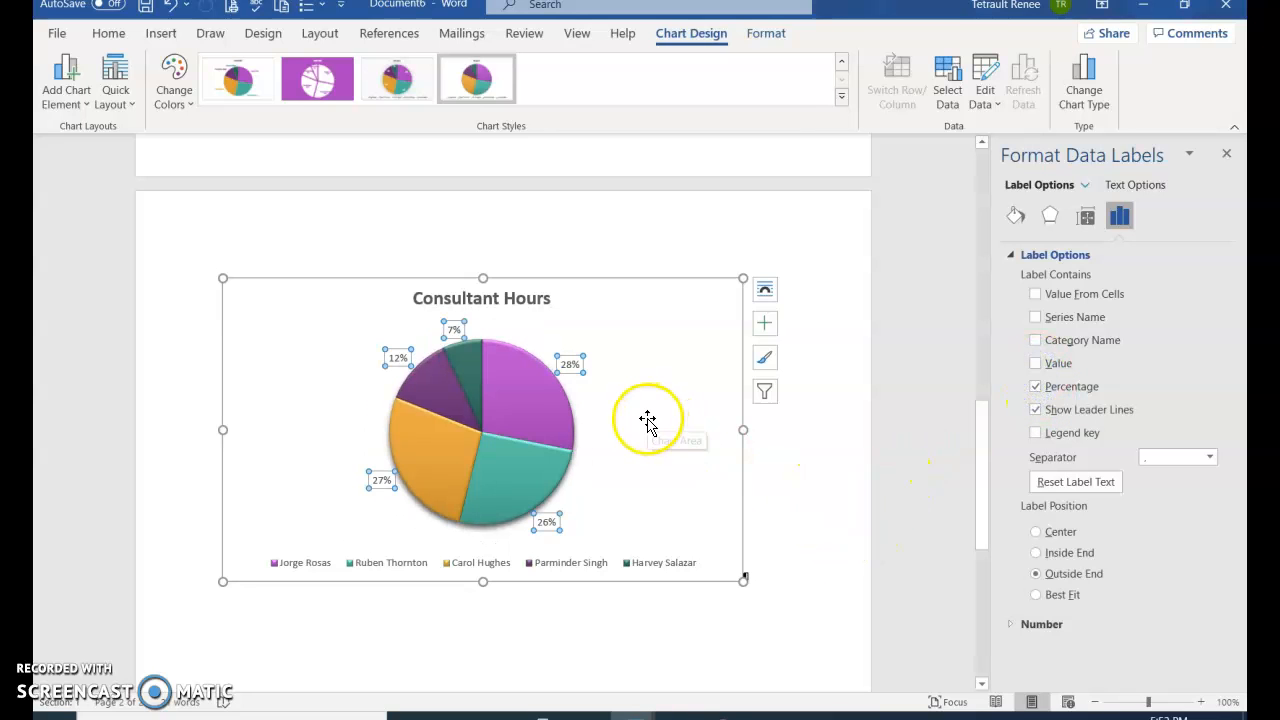
# Place the pie chart's legend on the left side of the chart.
pyautogui.click(765, 324)
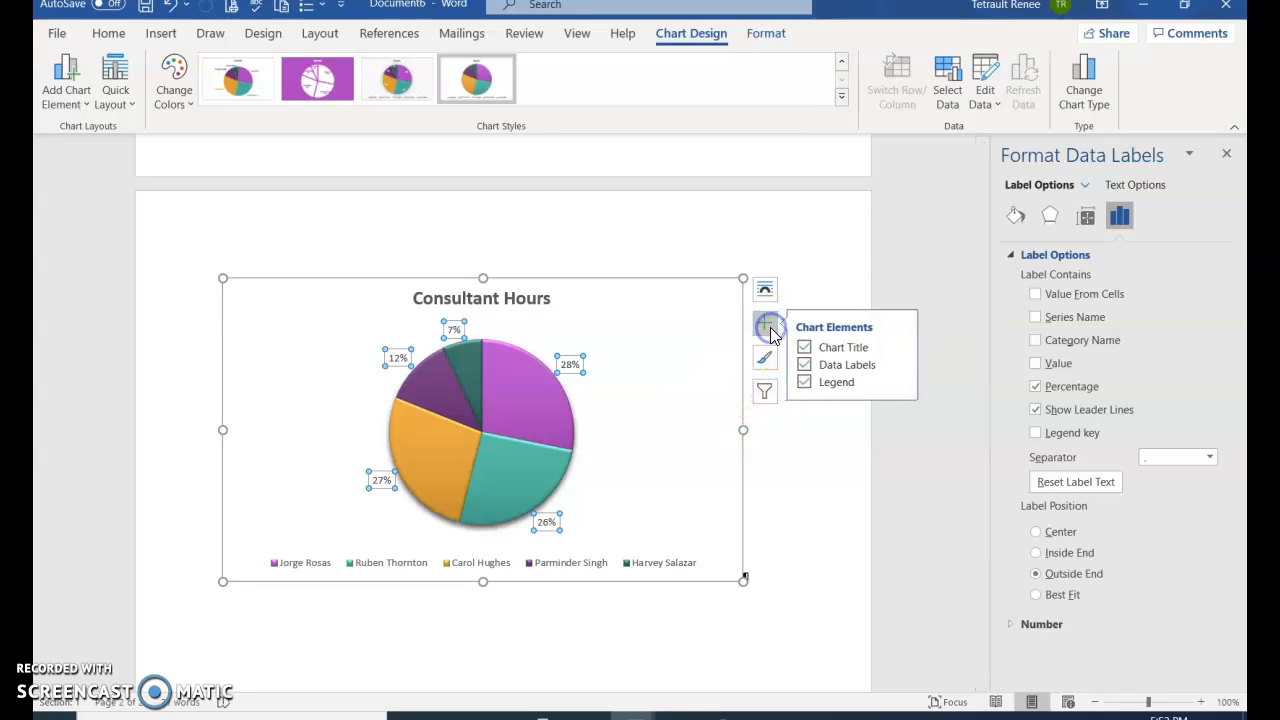
pyautogui.click(901, 382)
pyautogui.click(942, 390)
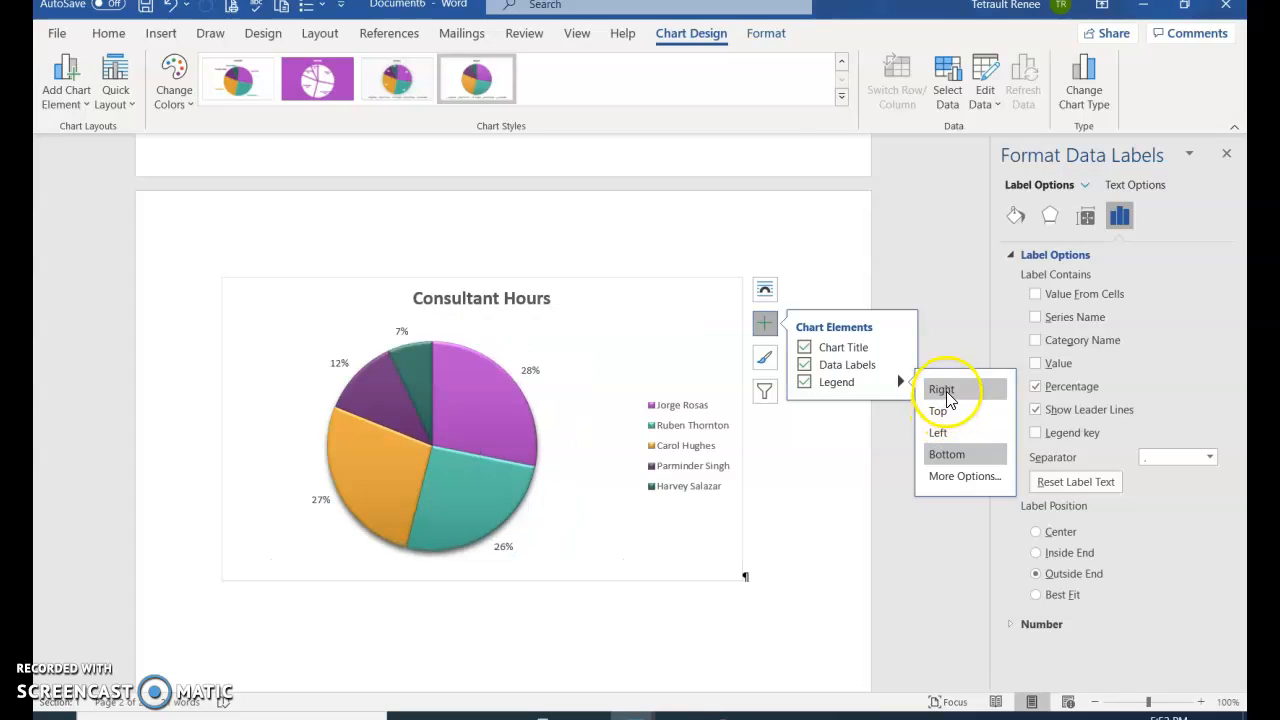
pyautogui.click(938, 432)
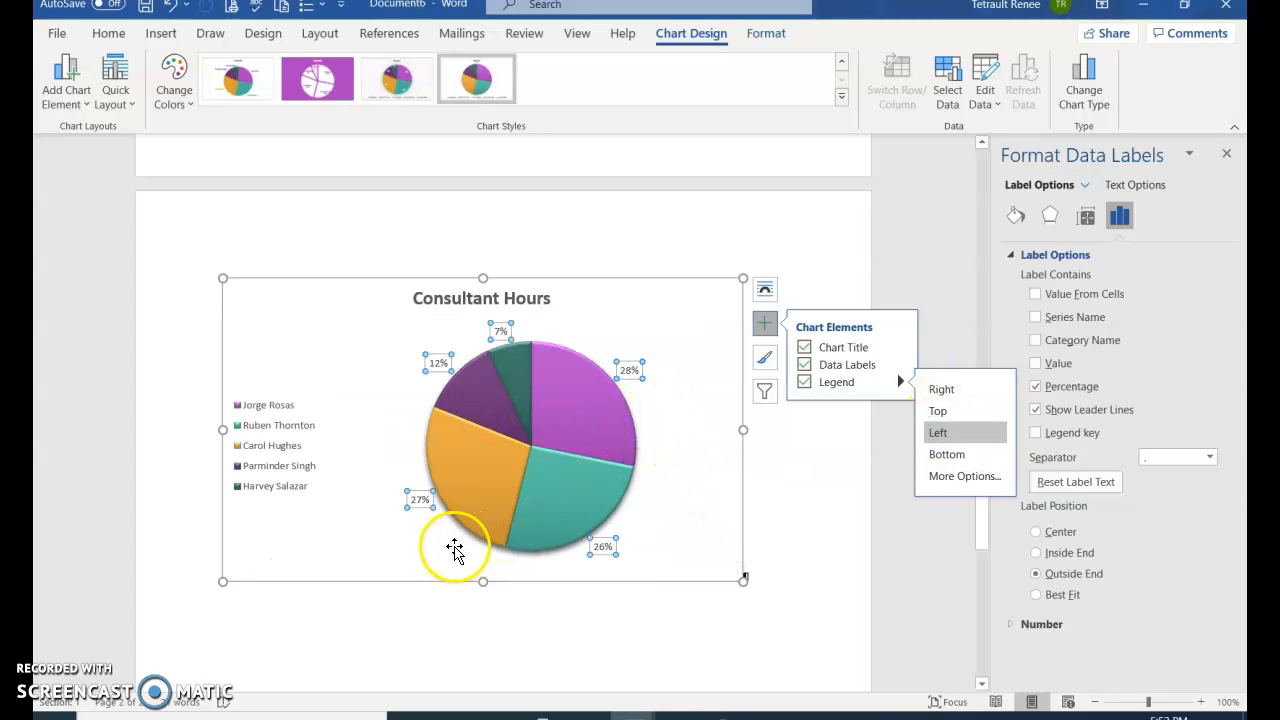
# Open the pie chart's data in Excel, set the hours in cell B4 to 90 and close the data window.
pyautogui.click(697, 310)
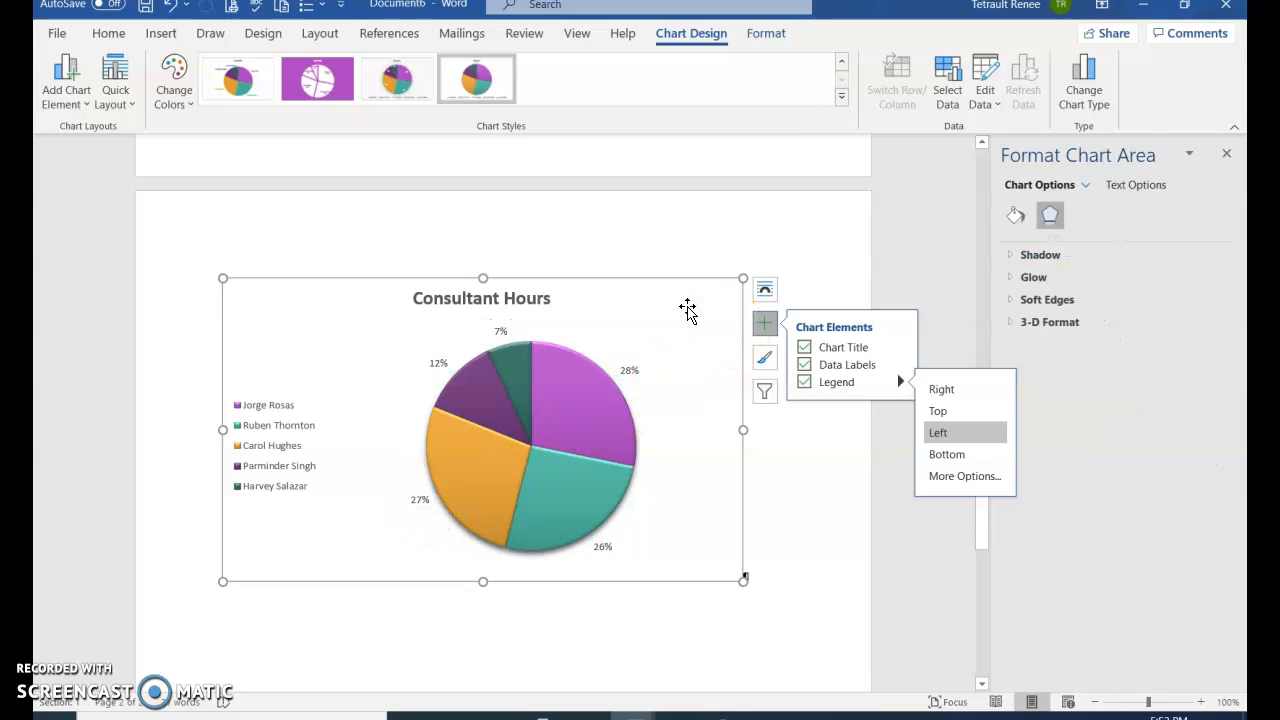
pyautogui.click(685, 312)
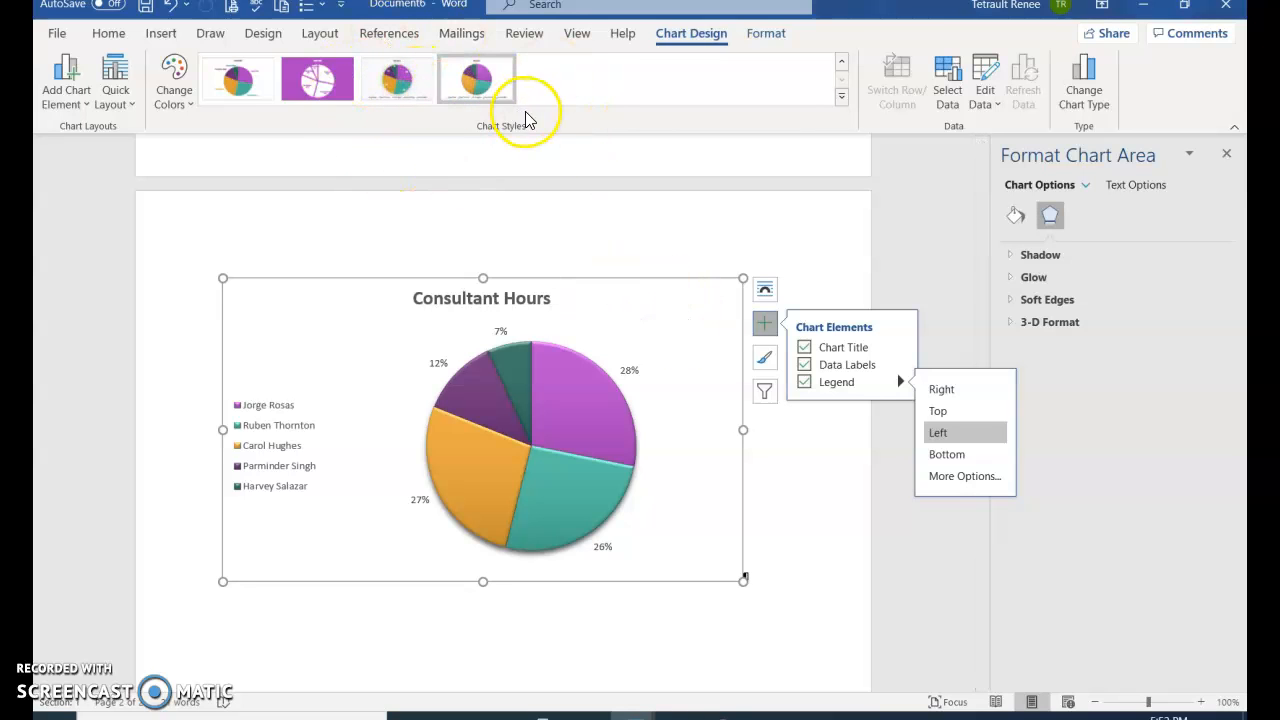
pyautogui.click(985, 105)
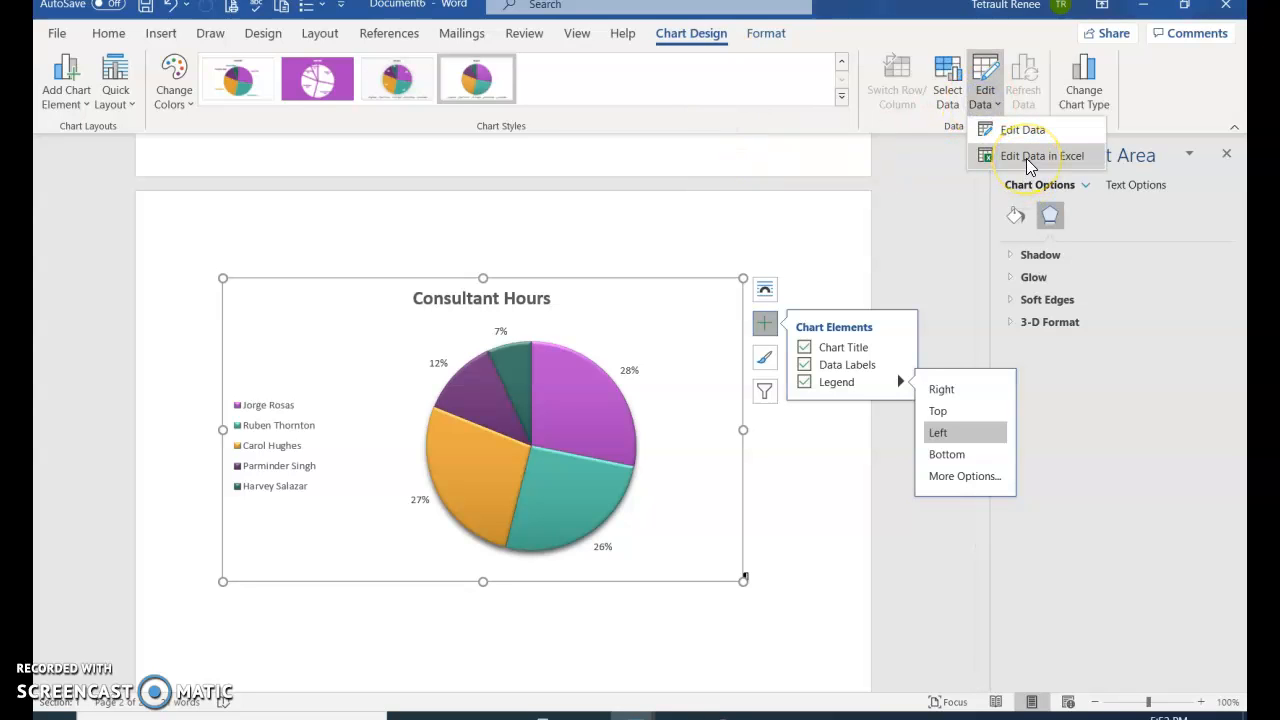
pyautogui.click(1029, 157)
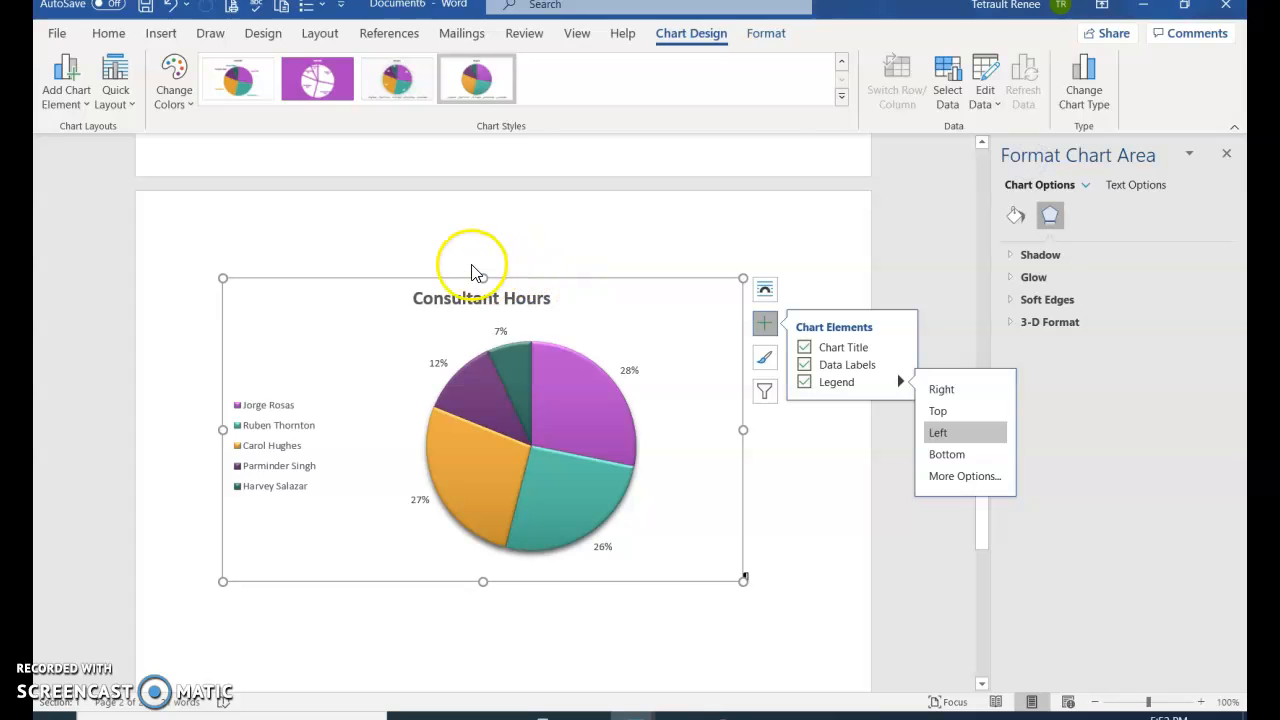
pyautogui.scroll(-1, 300, 235)
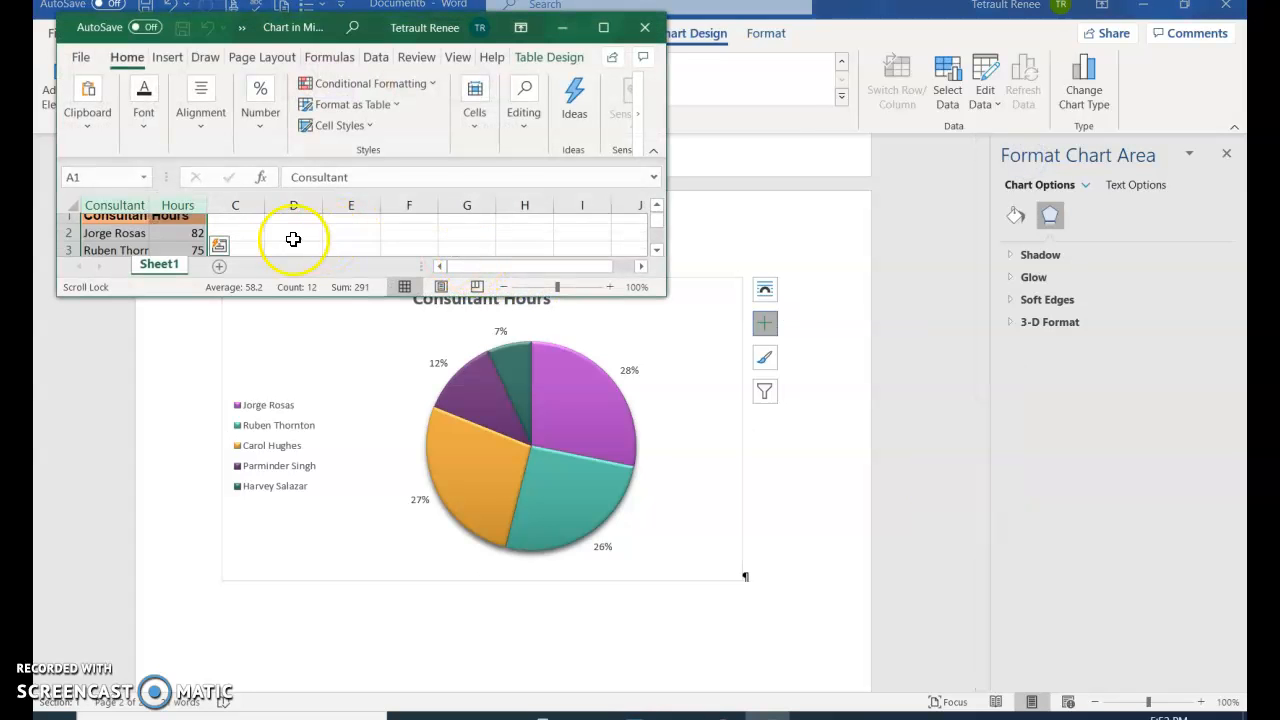
pyautogui.click(189, 222)
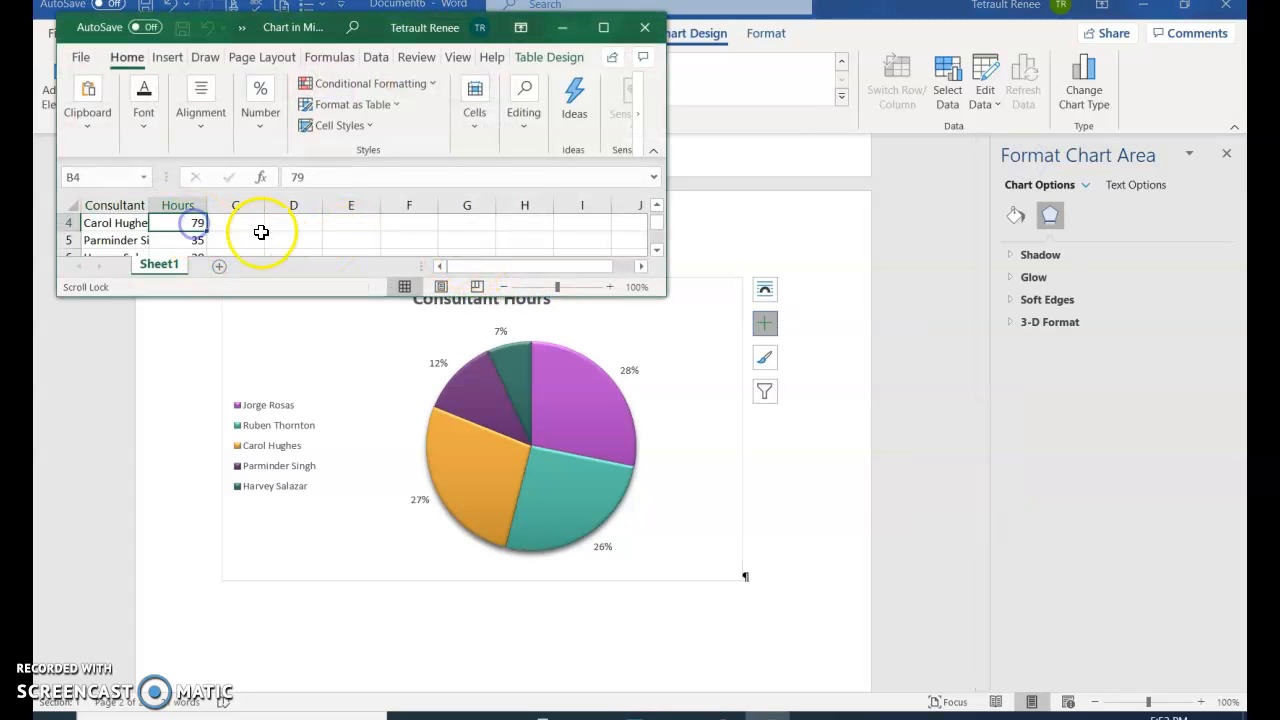
pyautogui.write('9')
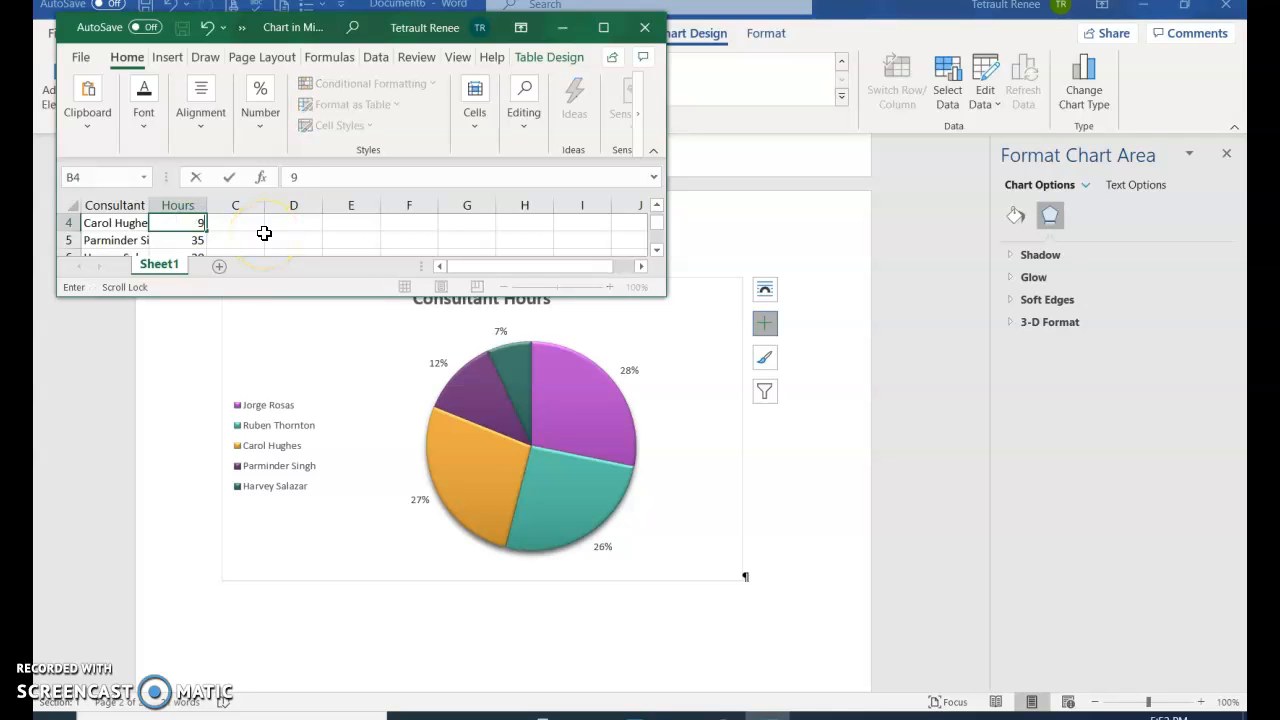
pyautogui.press('Return')
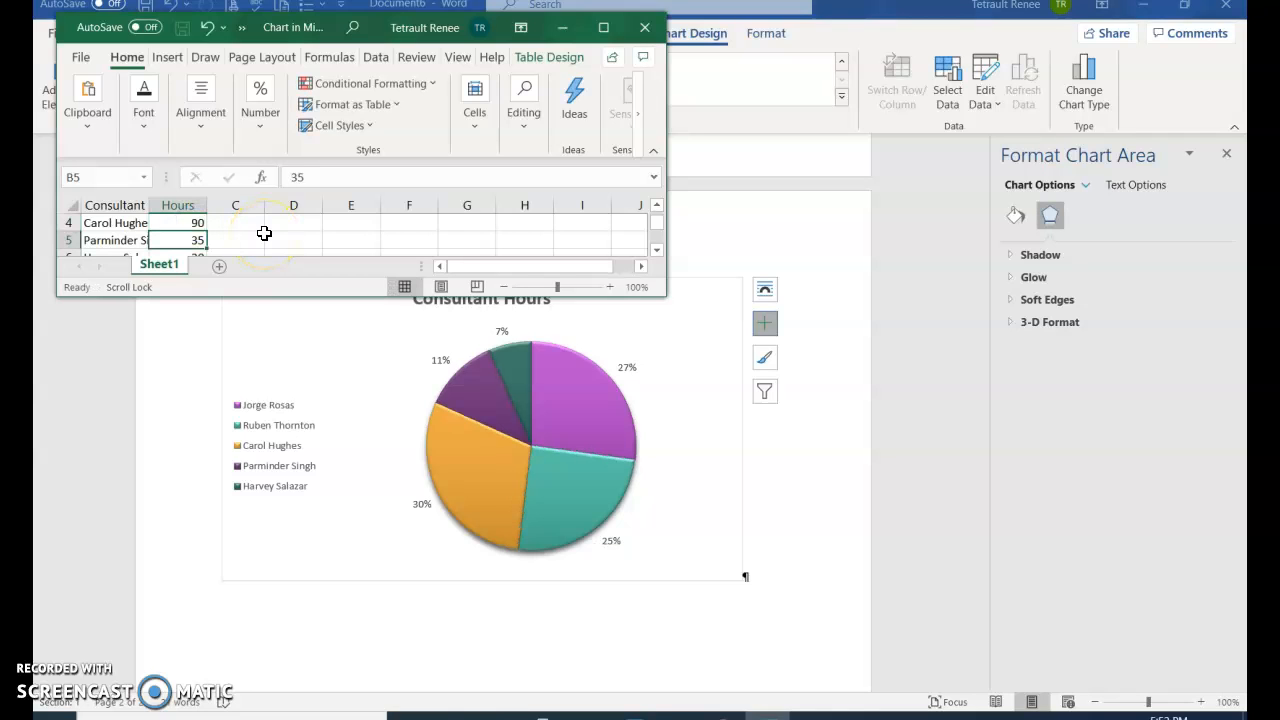
pyautogui.click(643, 31)
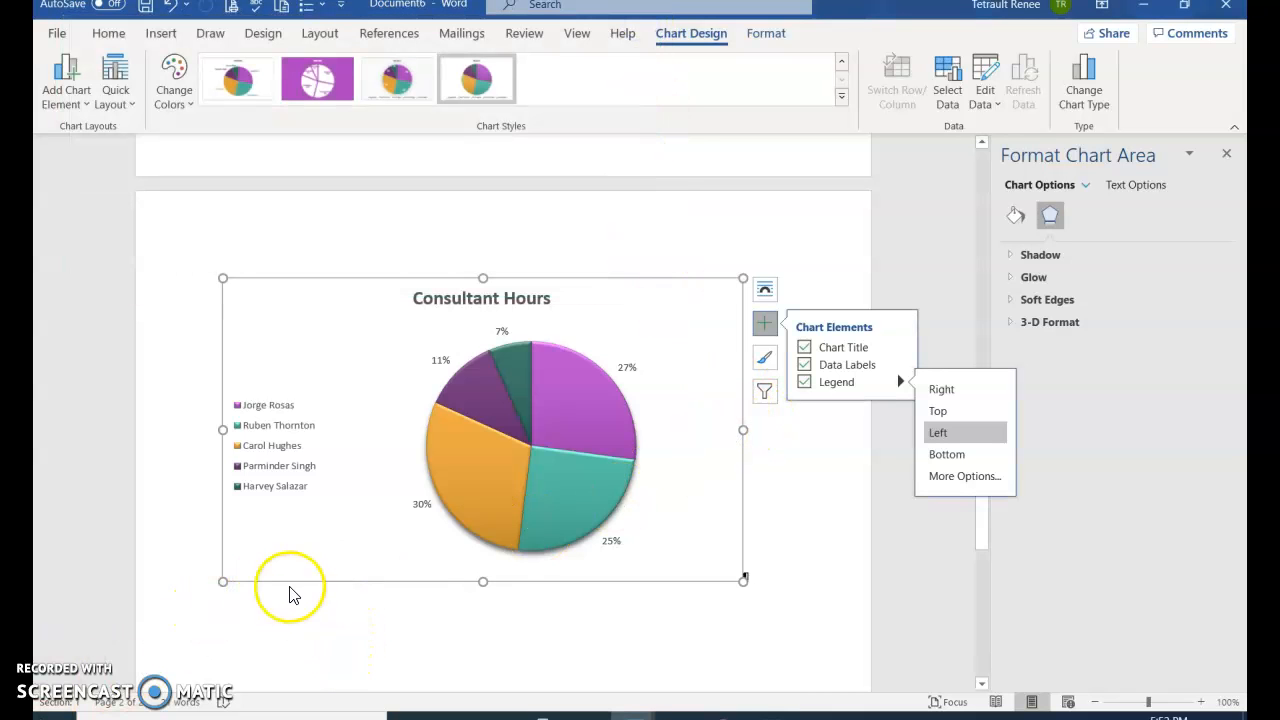
pyautogui.moveTo(460, 427)
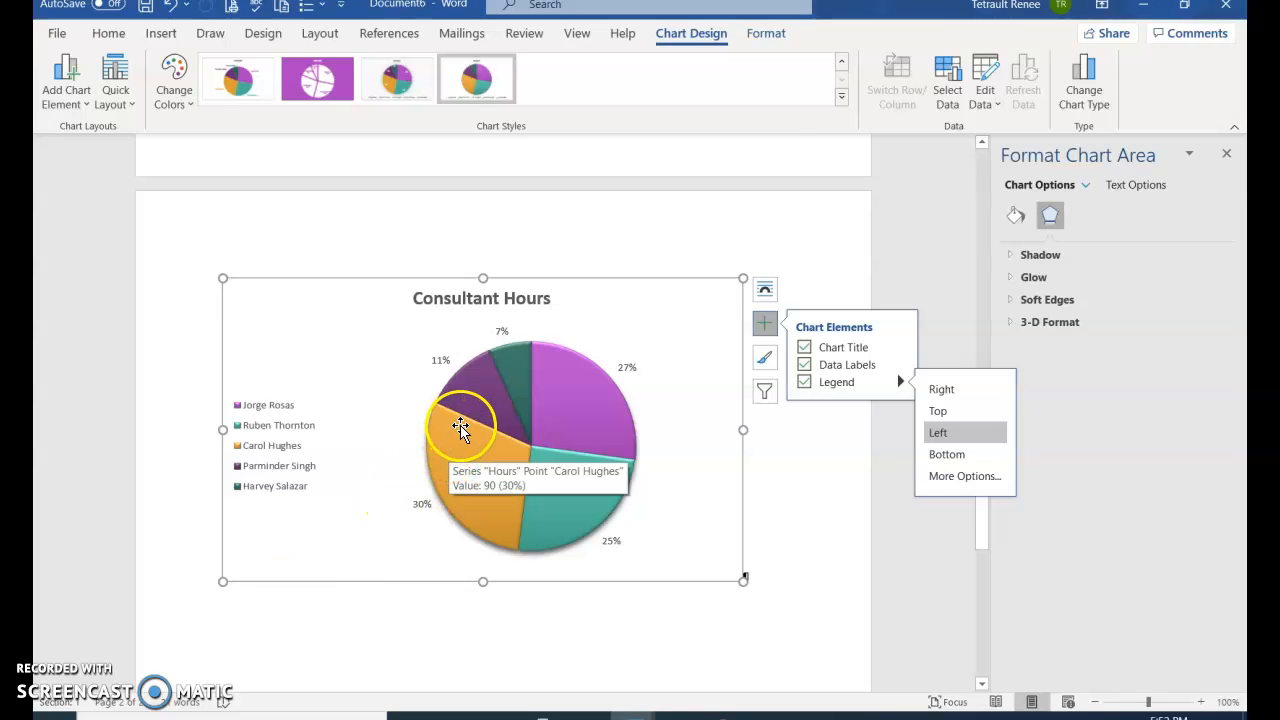
# Give the pie chart's area a solid line border in the theme's blue color.
pyautogui.click(1019, 218)
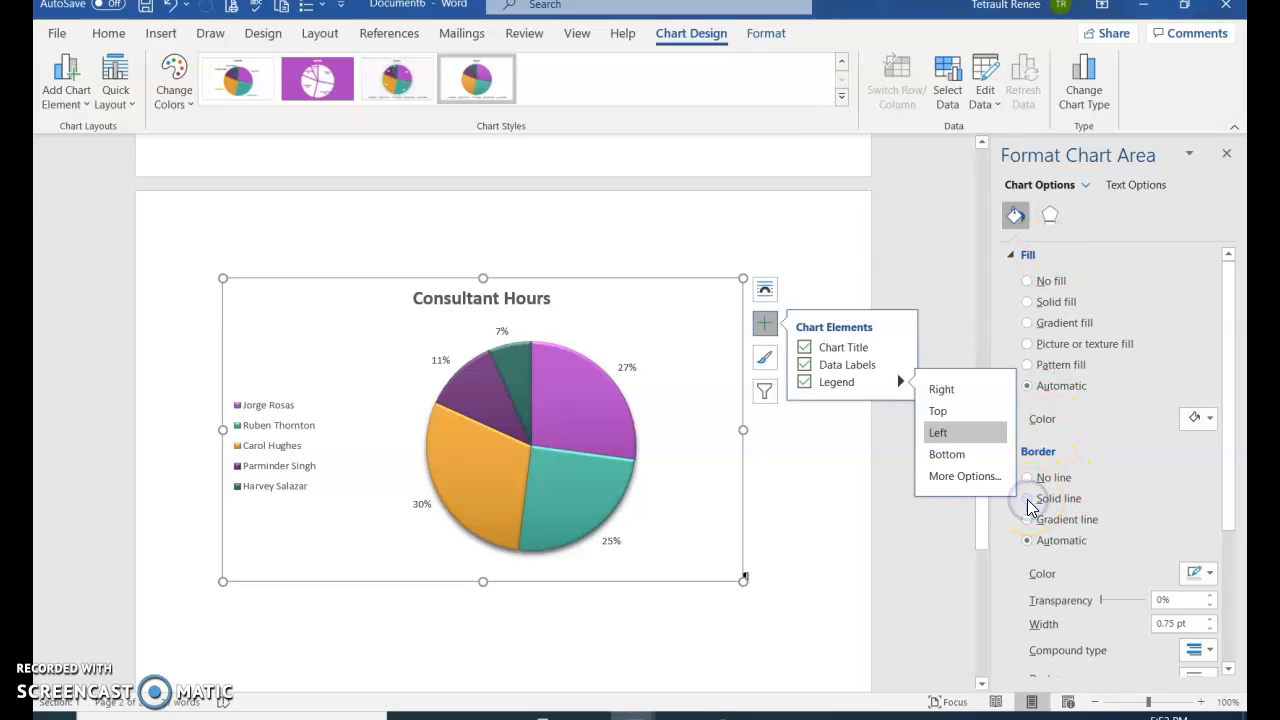
pyautogui.click(1030, 499)
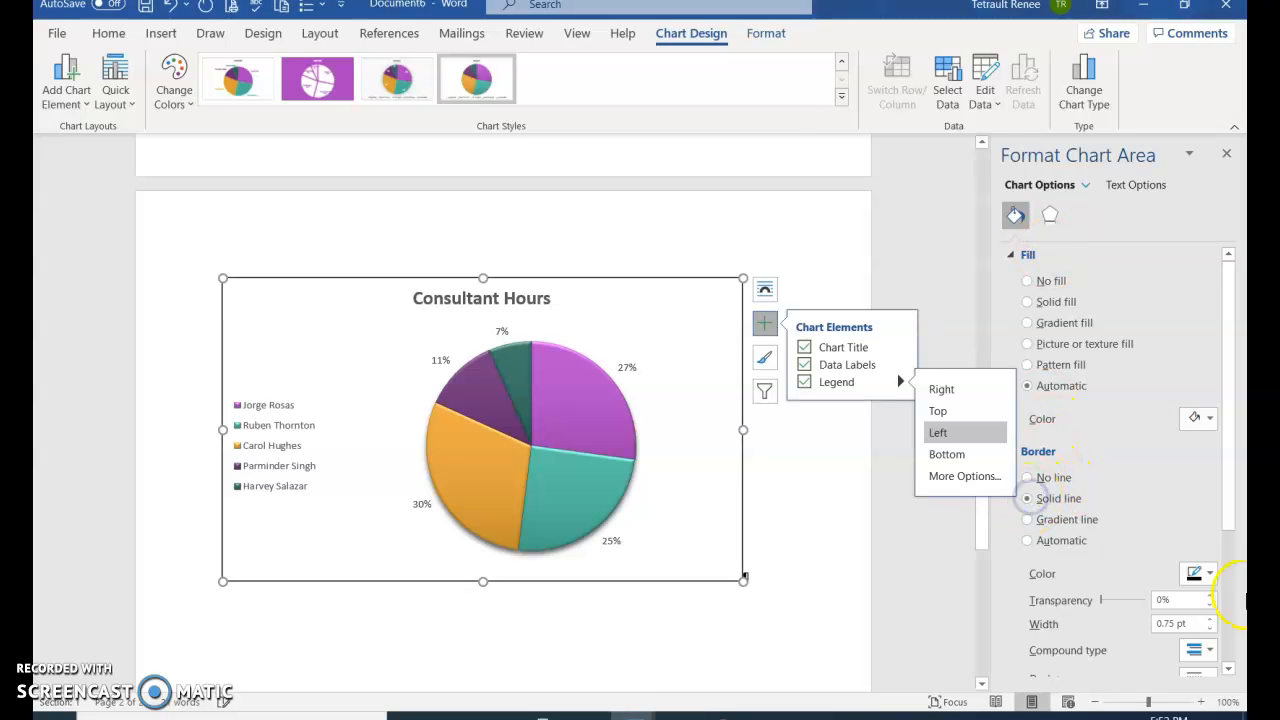
pyautogui.click(1209, 574)
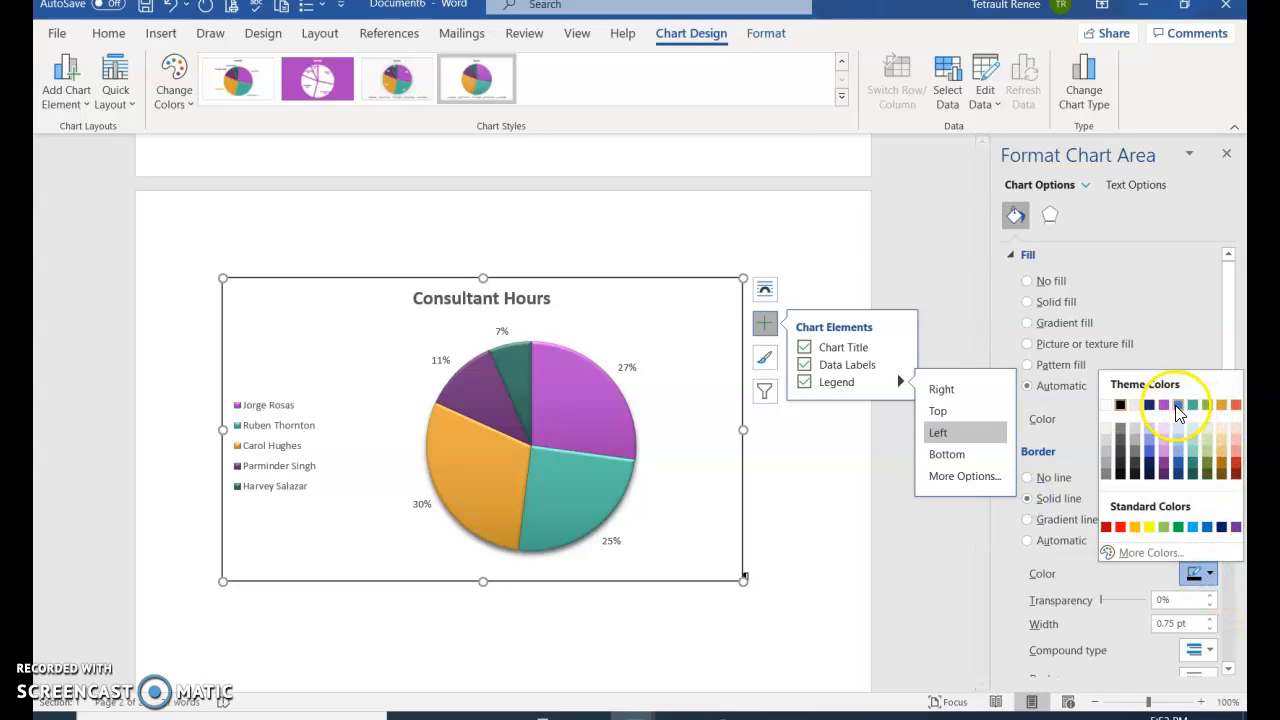
pyautogui.click(1177, 406)
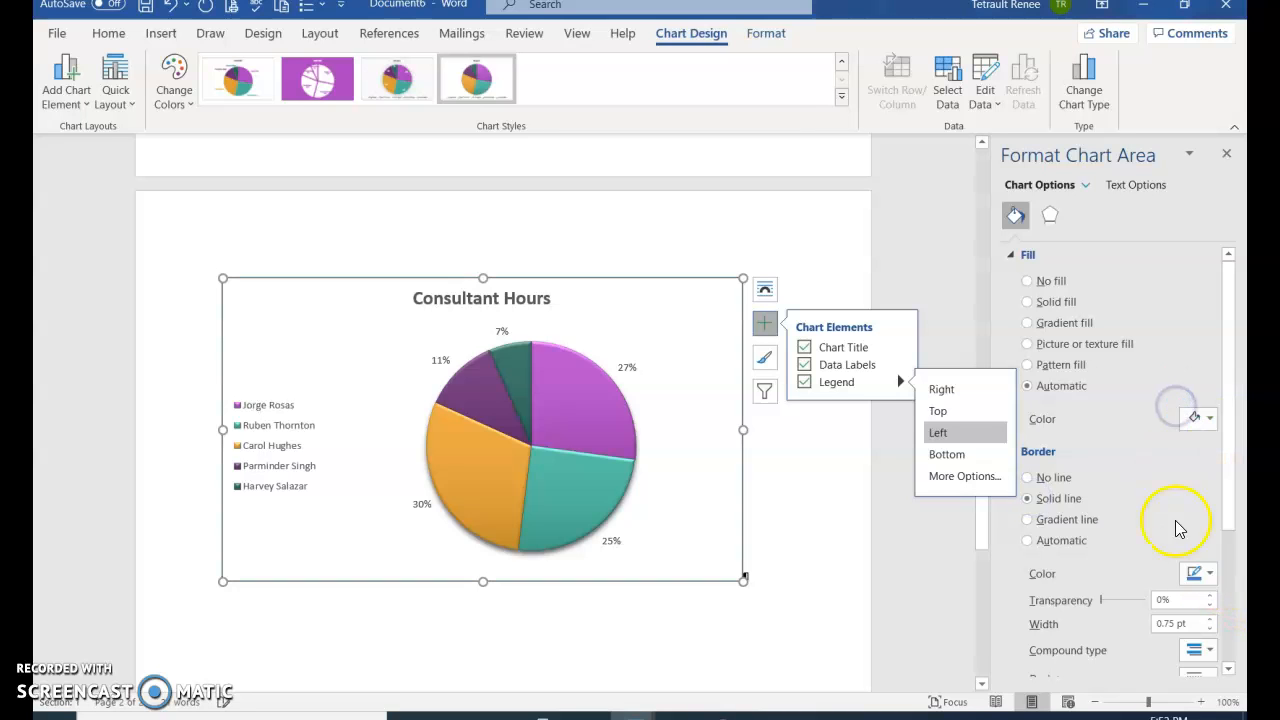
# Set the width of the chart area's border to 3 pt.
pyautogui.click(1211, 619)
pyautogui.click(1211, 619)
pyautogui.click(1211, 619)
pyautogui.click(1211, 619)
pyautogui.click(1211, 619)
pyautogui.click(1211, 619)
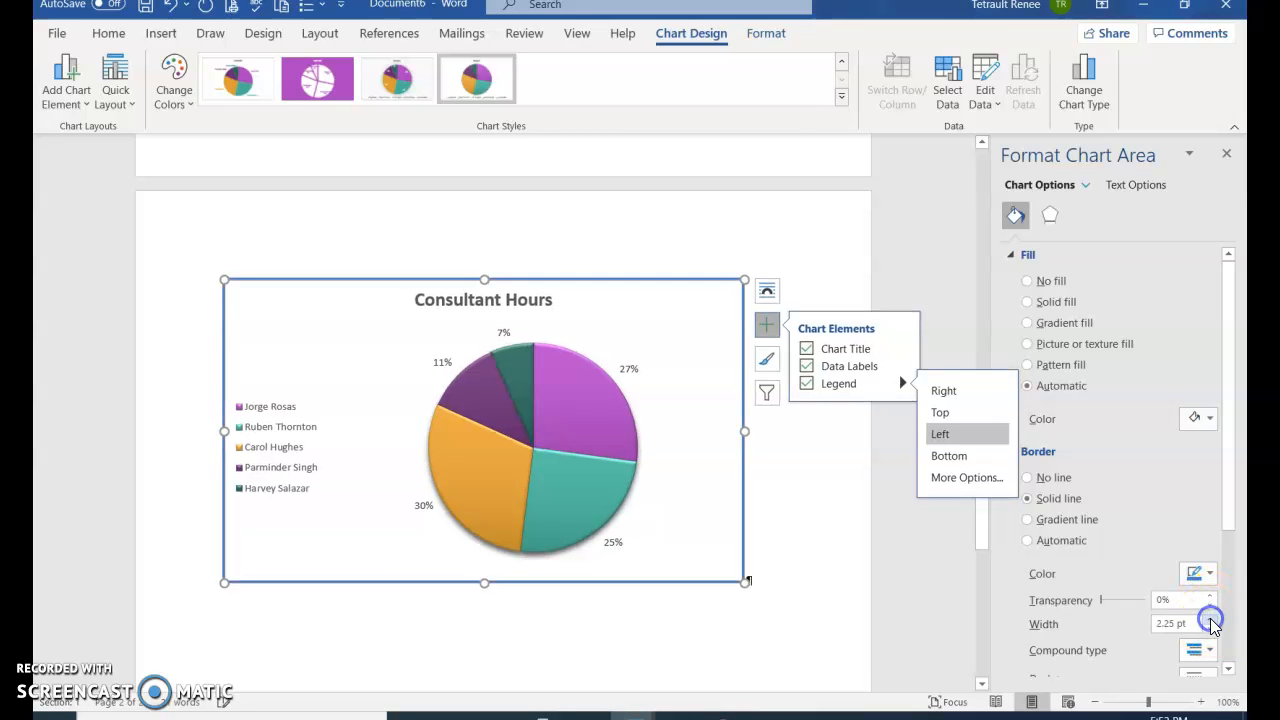
pyautogui.click(1211, 619)
pyautogui.click(1211, 619)
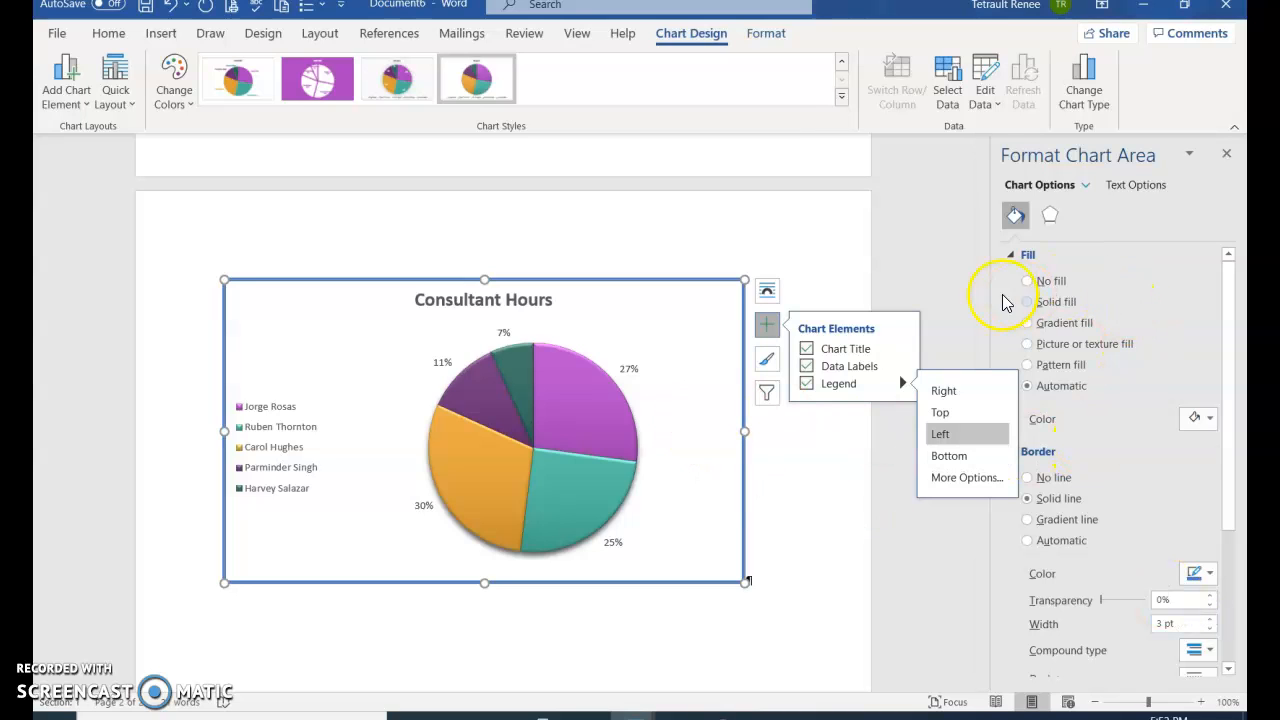
# Fill the chart area with the light cream parchment texture and close the chart area formatting options.
pyautogui.click(1028, 345)
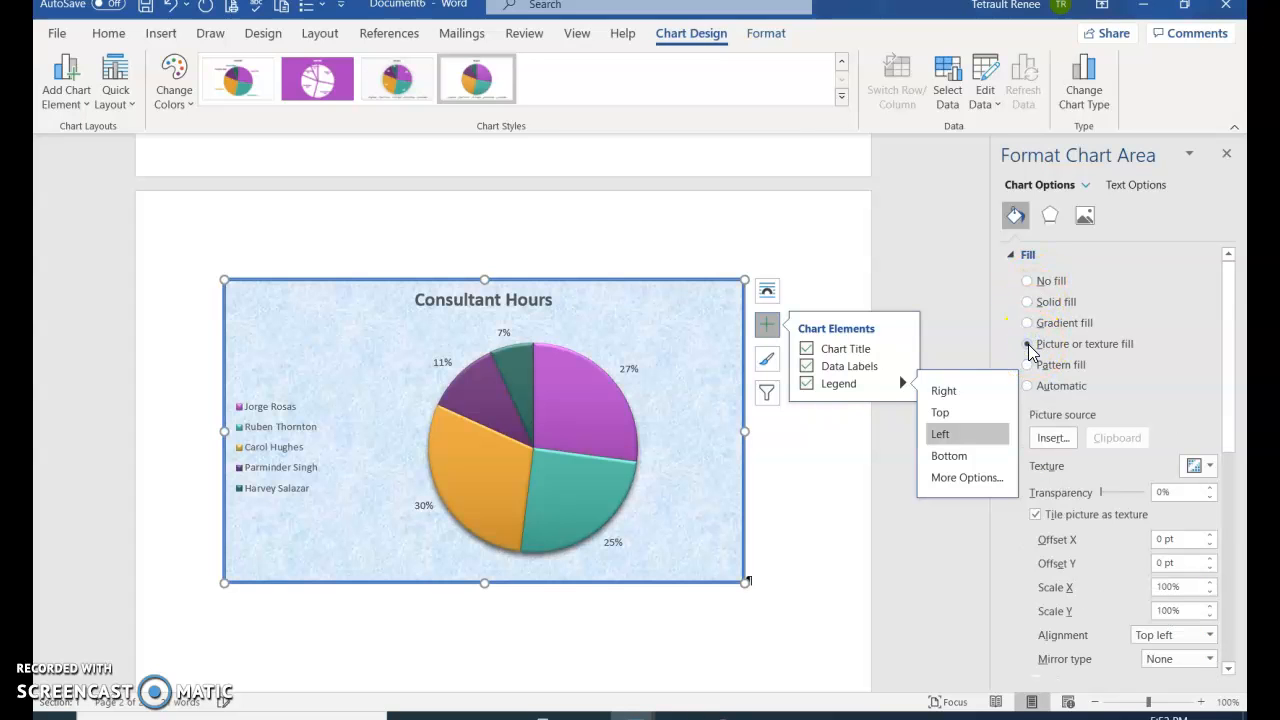
pyautogui.click(1199, 466)
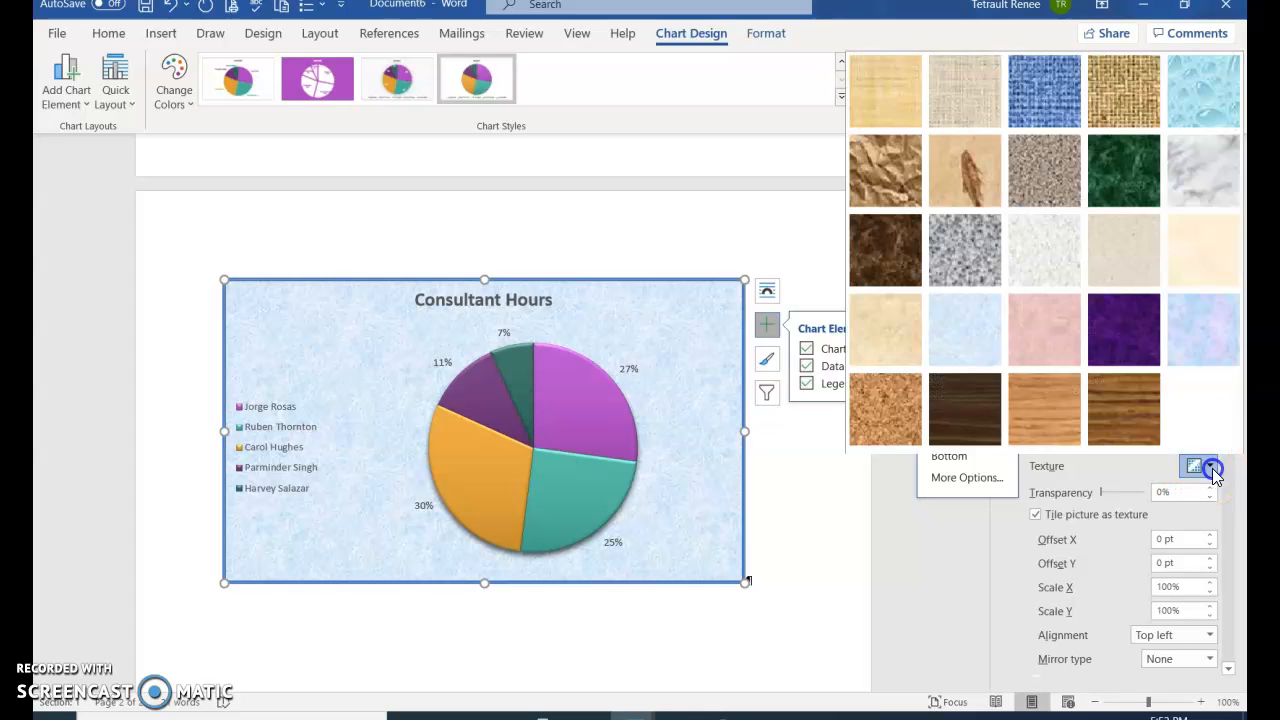
pyautogui.click(1145, 265)
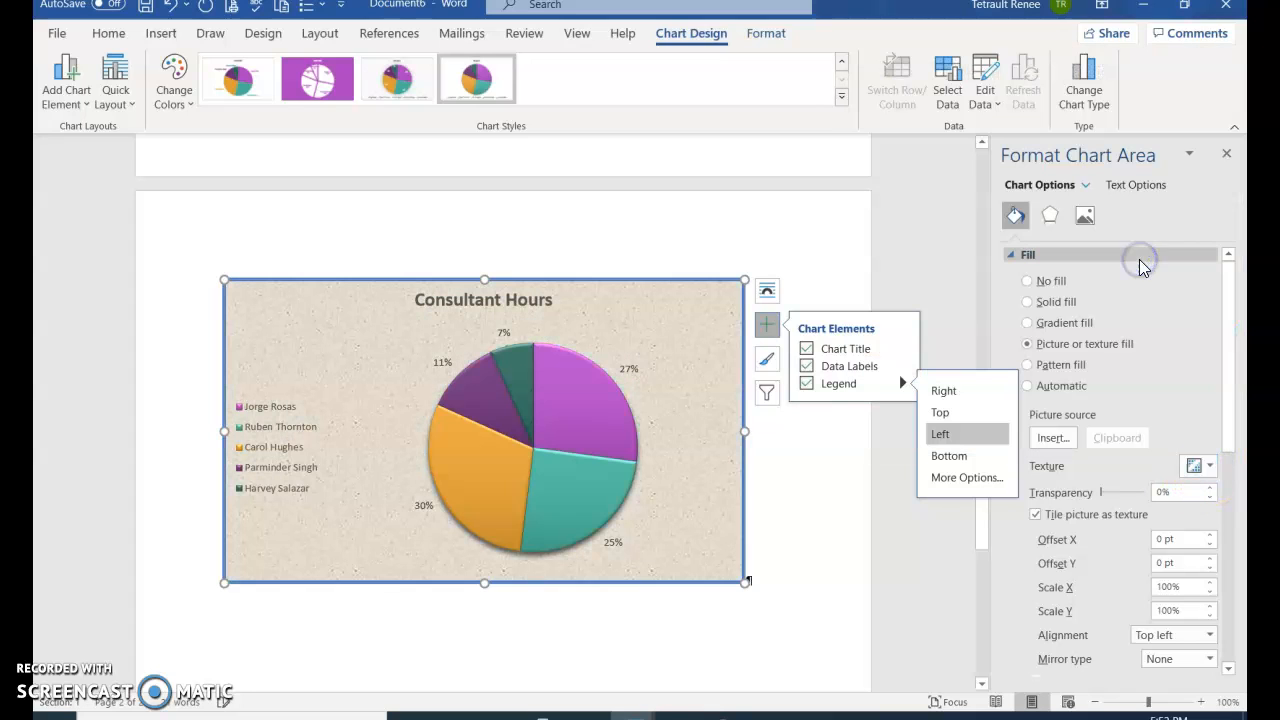
pyautogui.click(1199, 455)
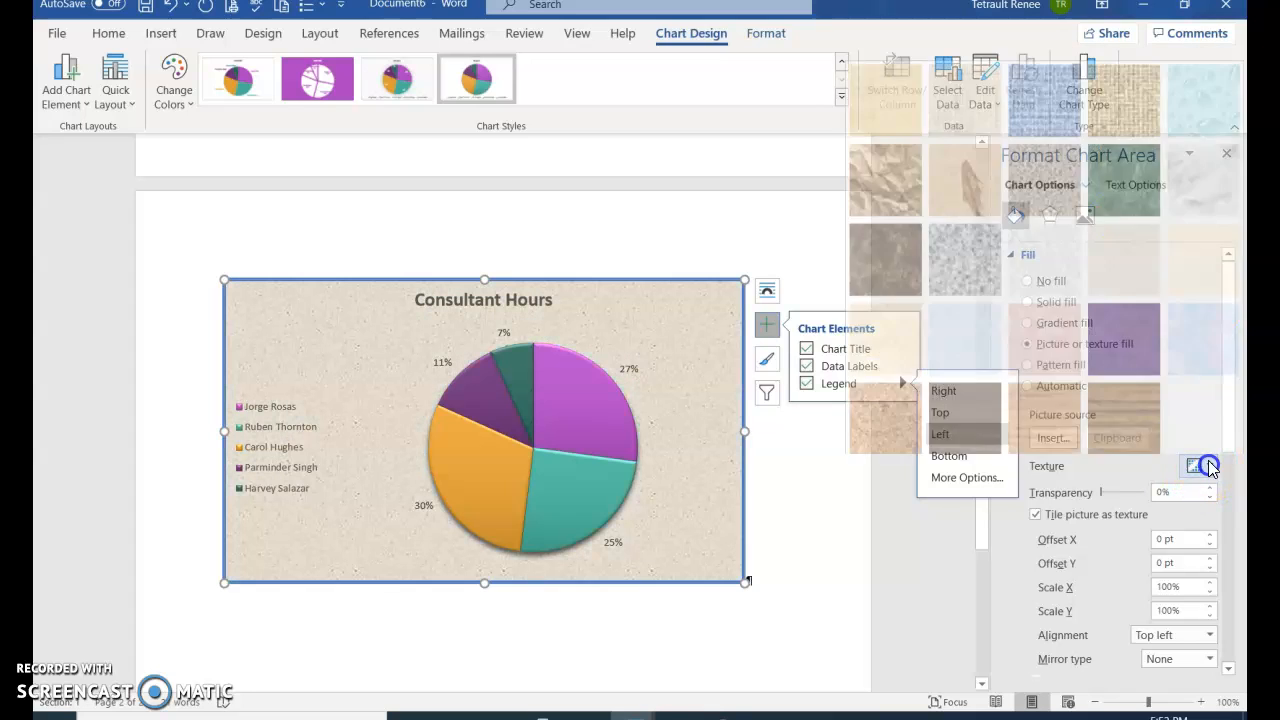
pyautogui.click(1183, 250)
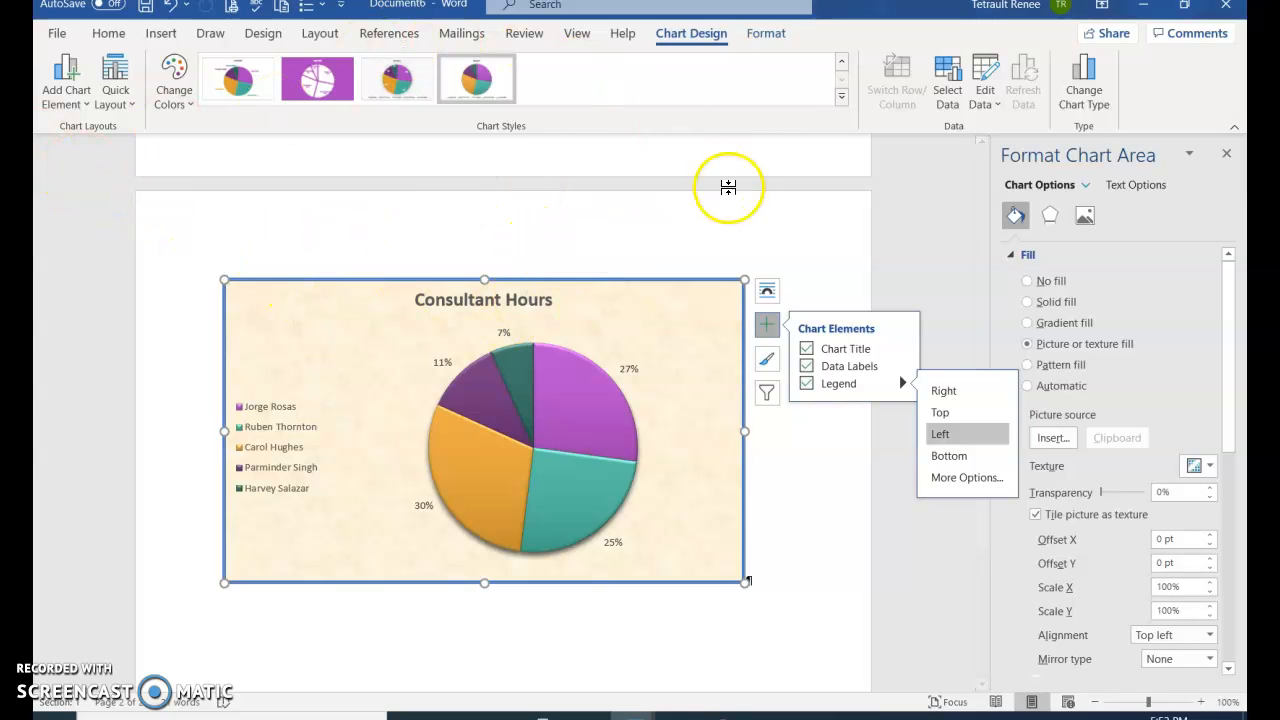
pyautogui.click(1230, 150)
# Bring up the shape formatting and size settings for the selected pie chart.
pyautogui.click(768, 33)
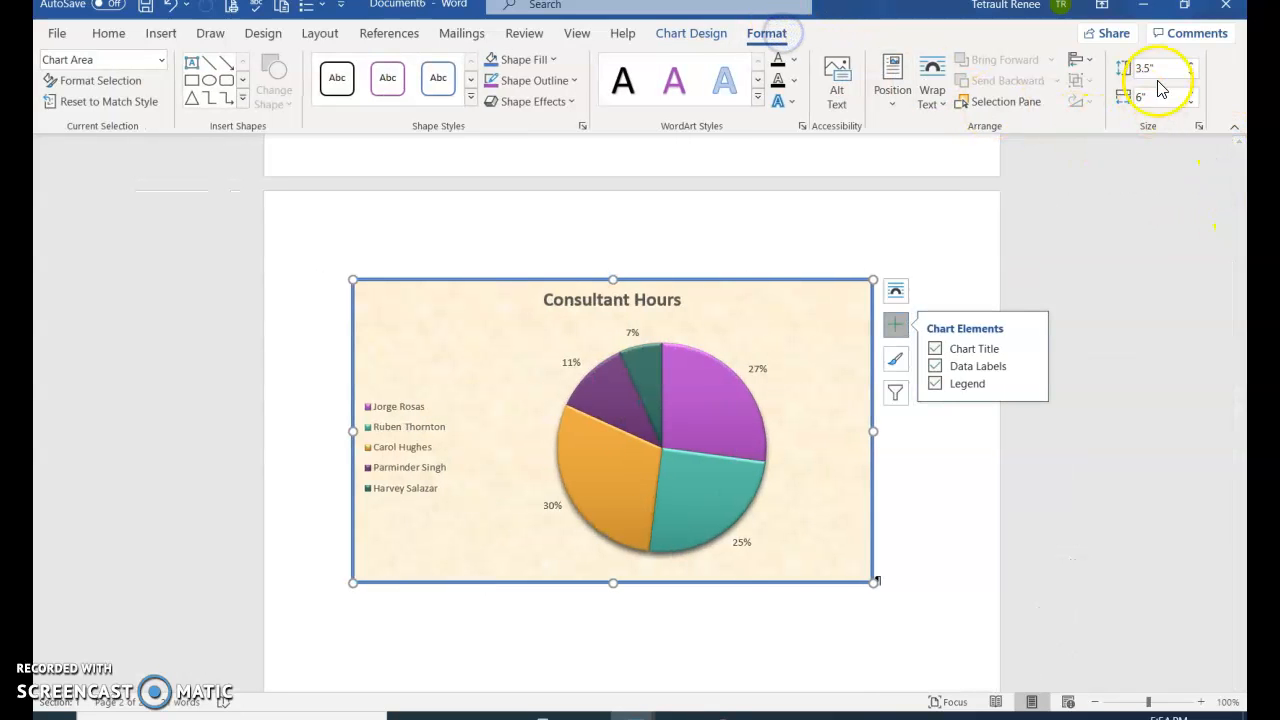